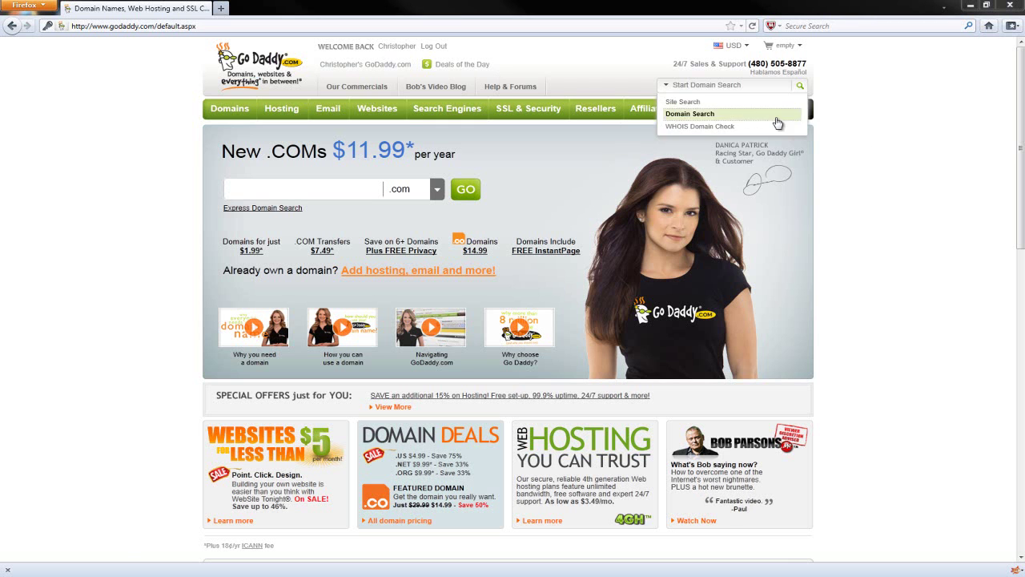
- From My Account's Web Hosting products, launch the control center for tutnerdforum.com
click(779, 112)
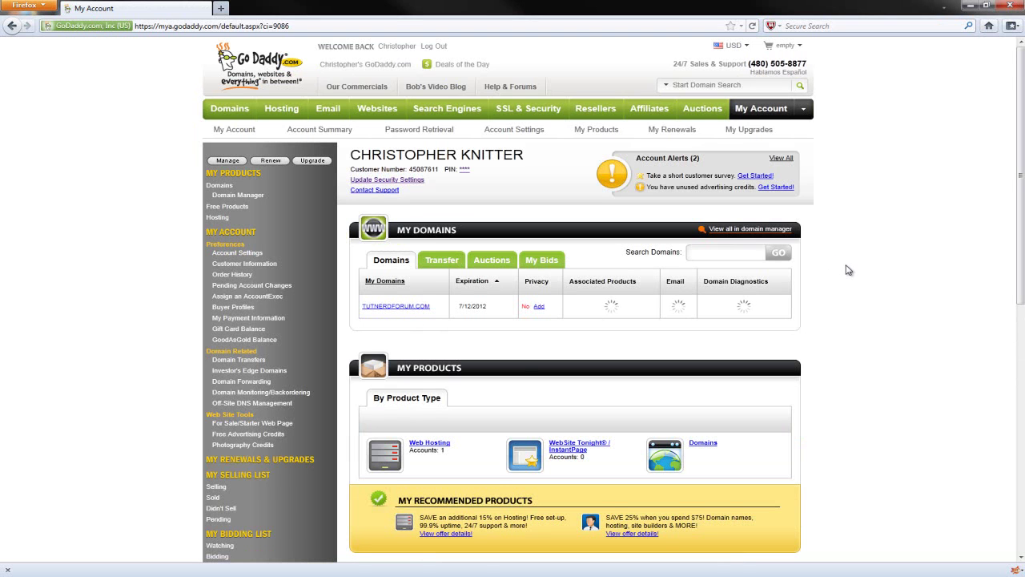
scroll(846, 268, down, 3)
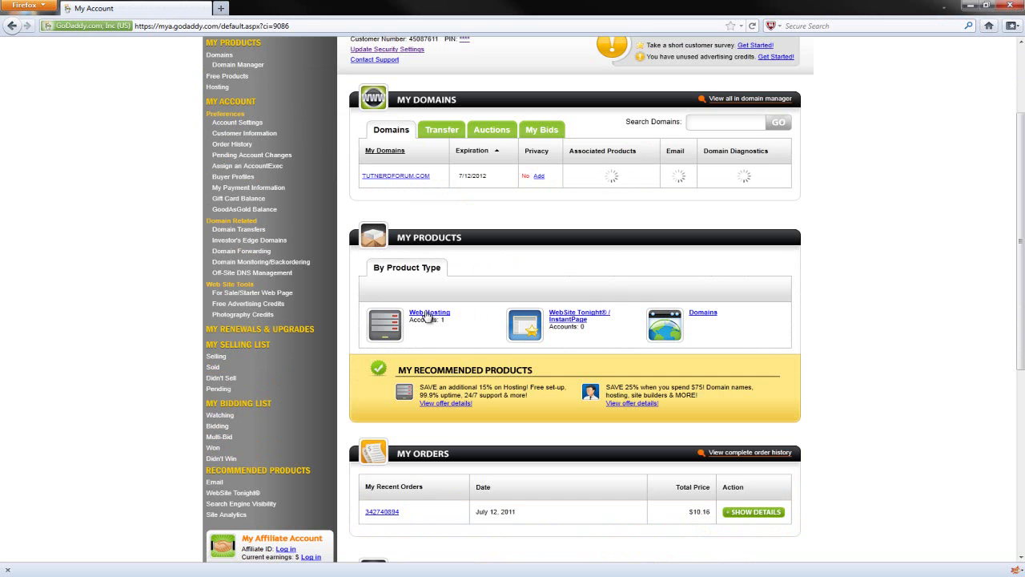
click(427, 314)
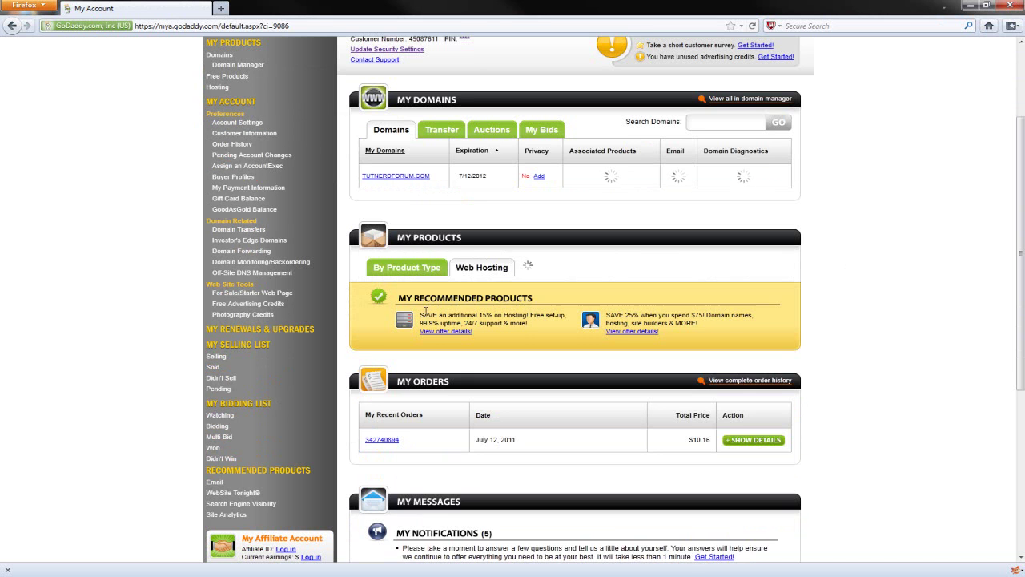
scroll(906, 283, down, 5)
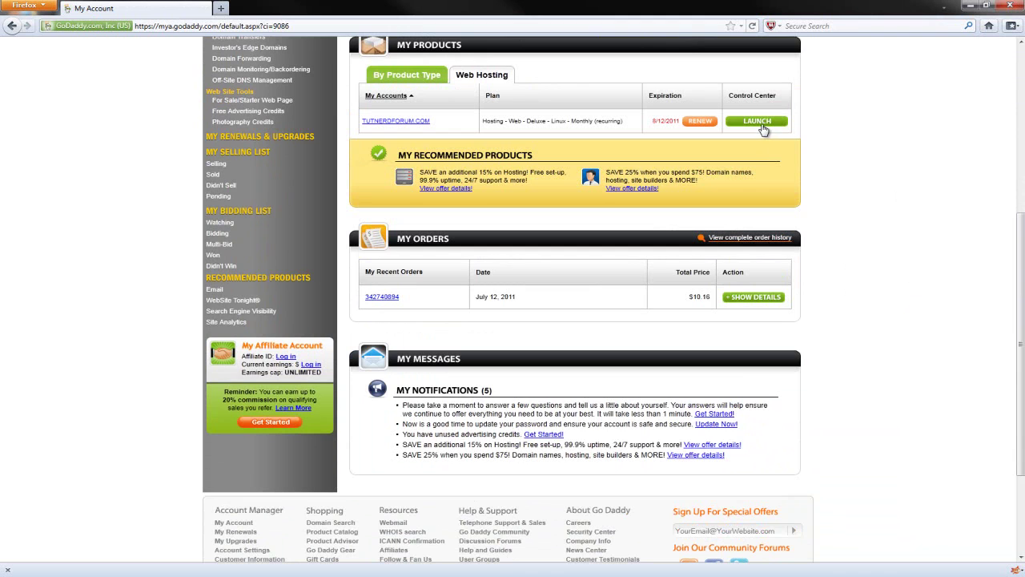
click(762, 128)
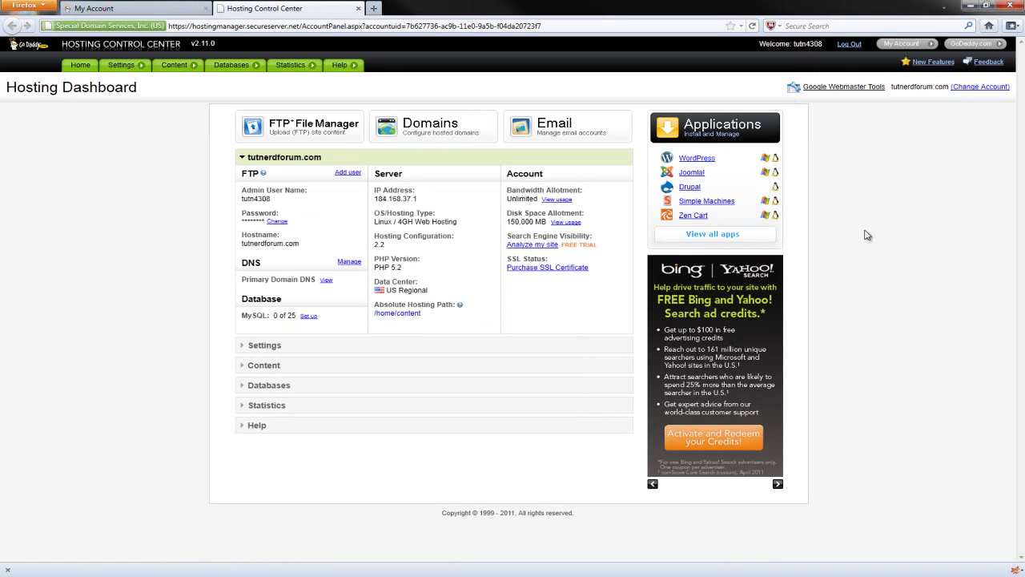
- Open the MySQL page under Databases and start creating a new database
click(249, 387)
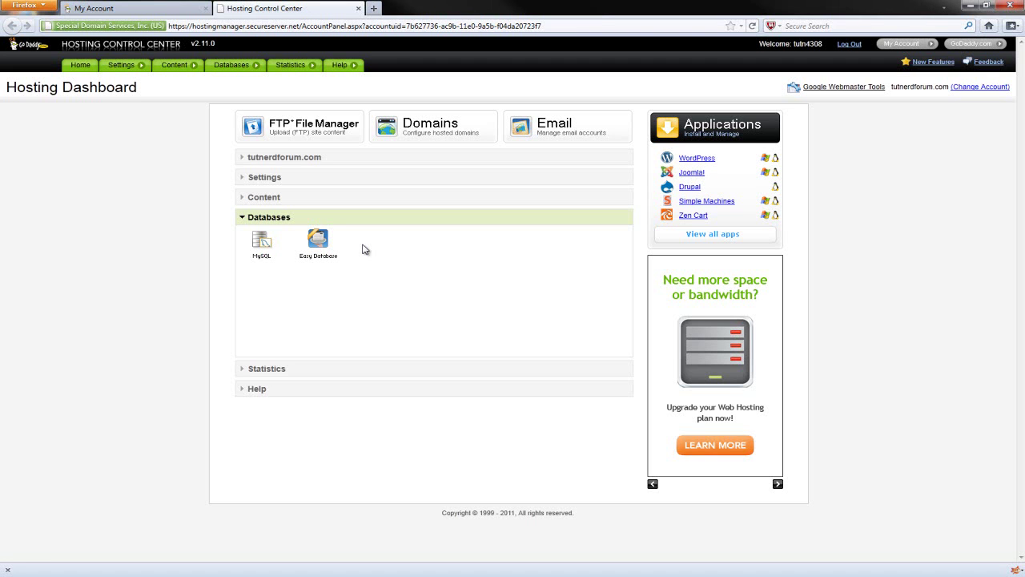
click(257, 247)
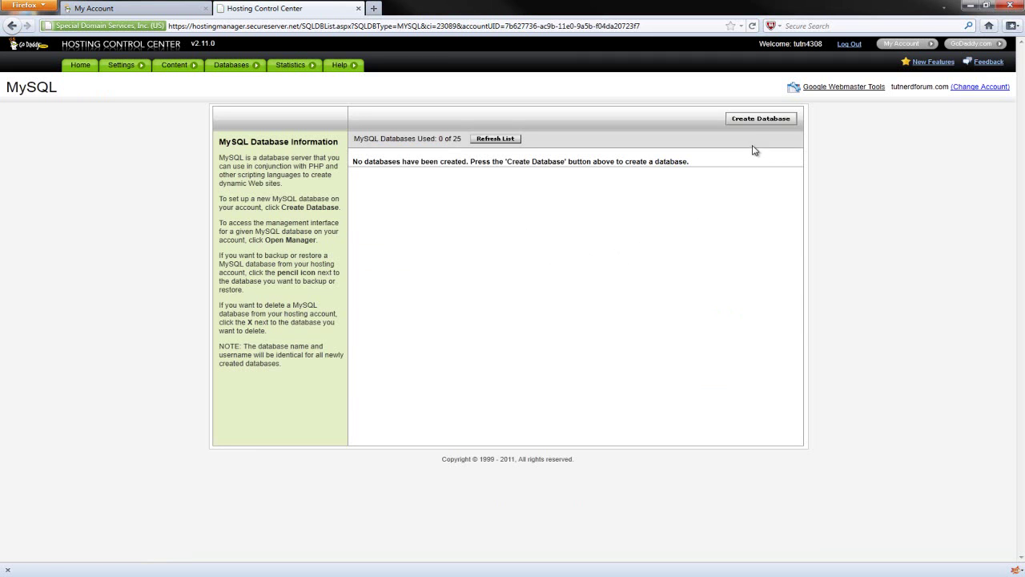
click(760, 120)
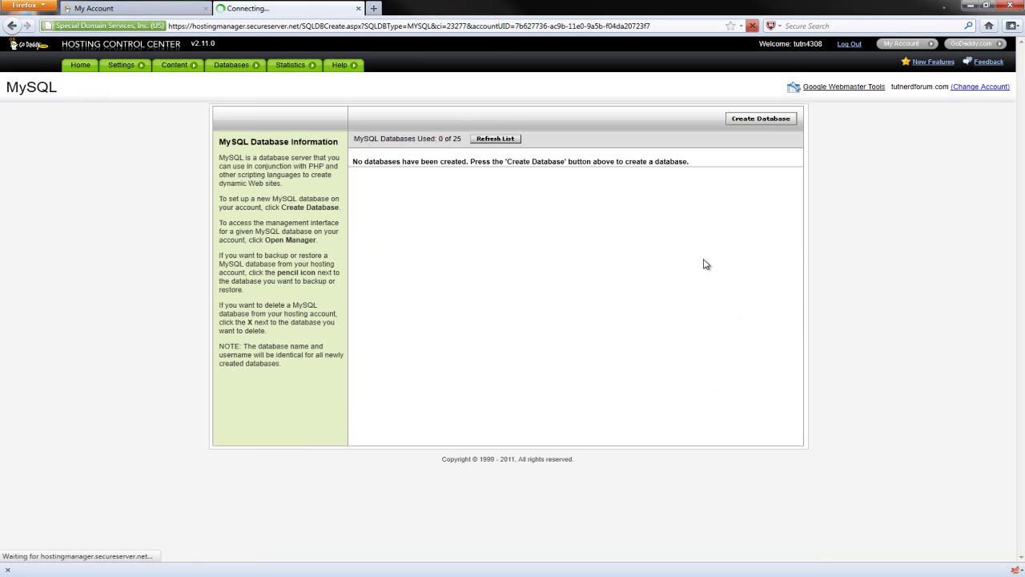
- Create database tutnerdforum11 described 'Tut Nerd Forum SMF' with its password, declining the password-save offer
click(419, 169)
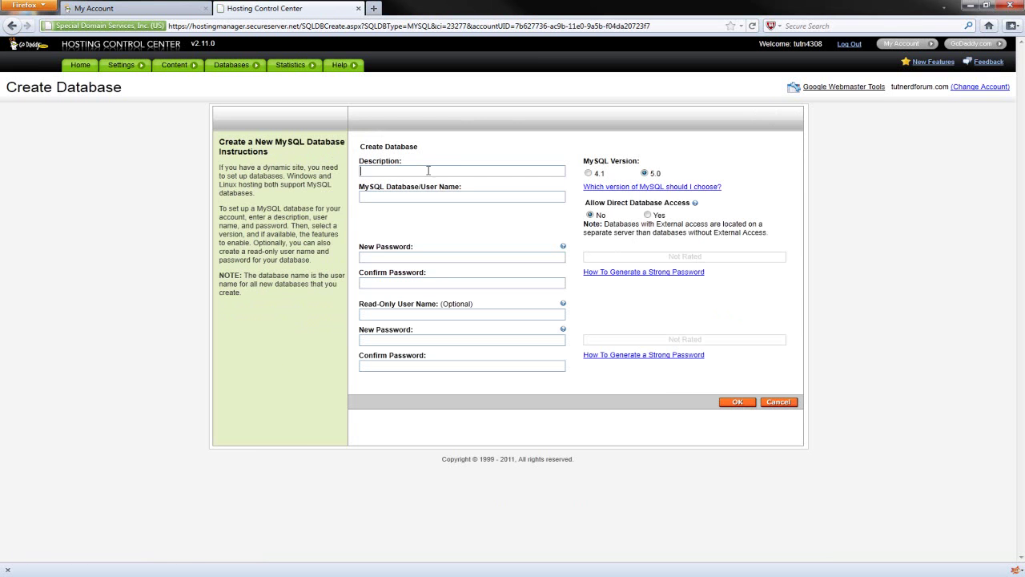
text(Tut Ner)
text(d )
text(Forum SMF)
text(tutnerd)
text(forum)
text(11)
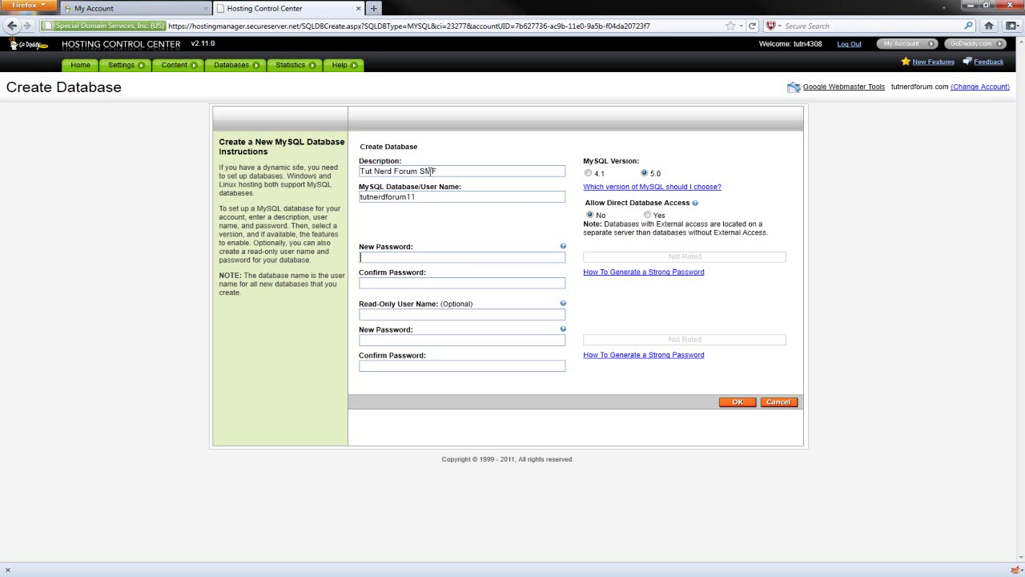
key(Tab)
text(********)
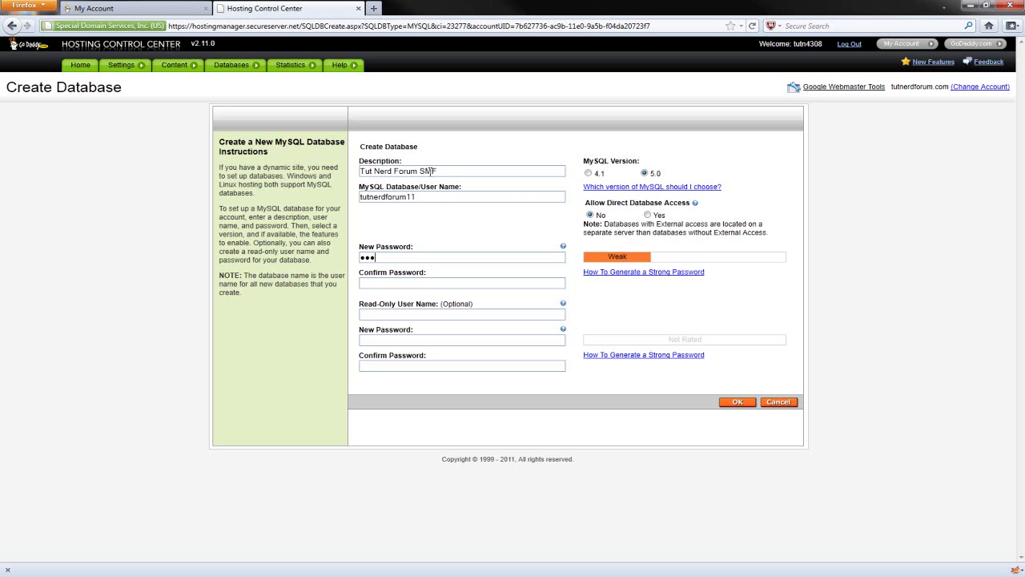
text(********)
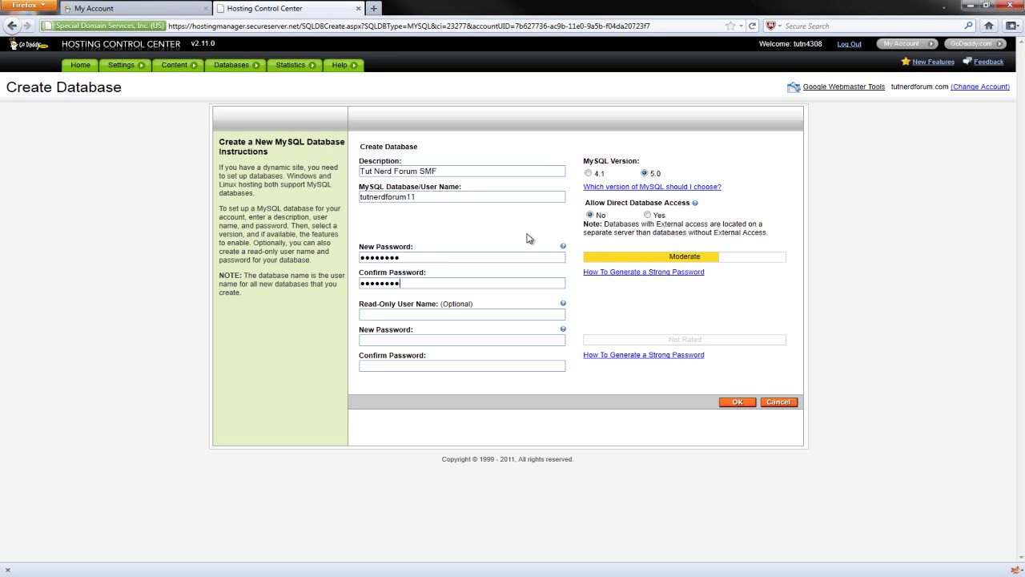
click(738, 402)
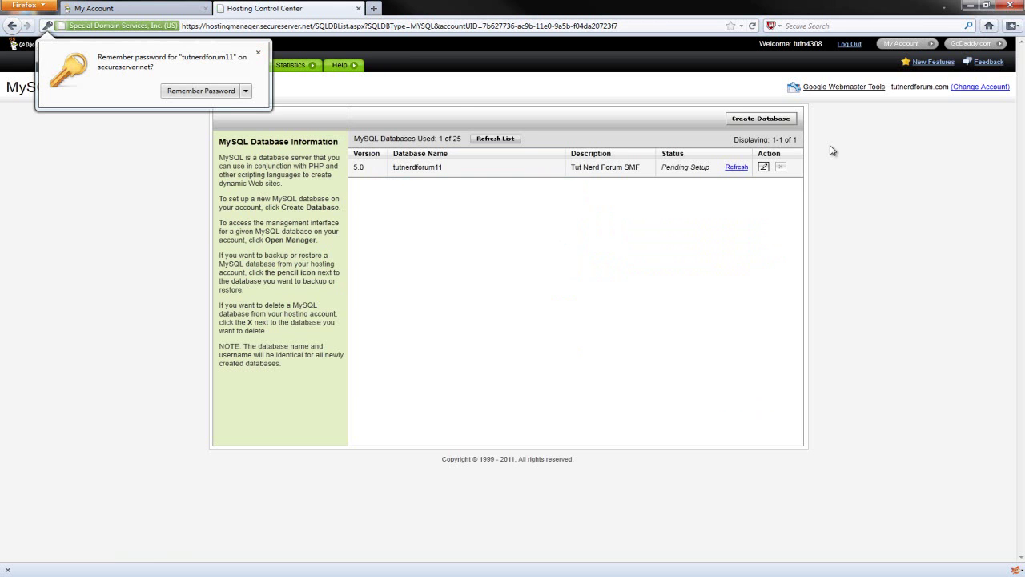
click(258, 53)
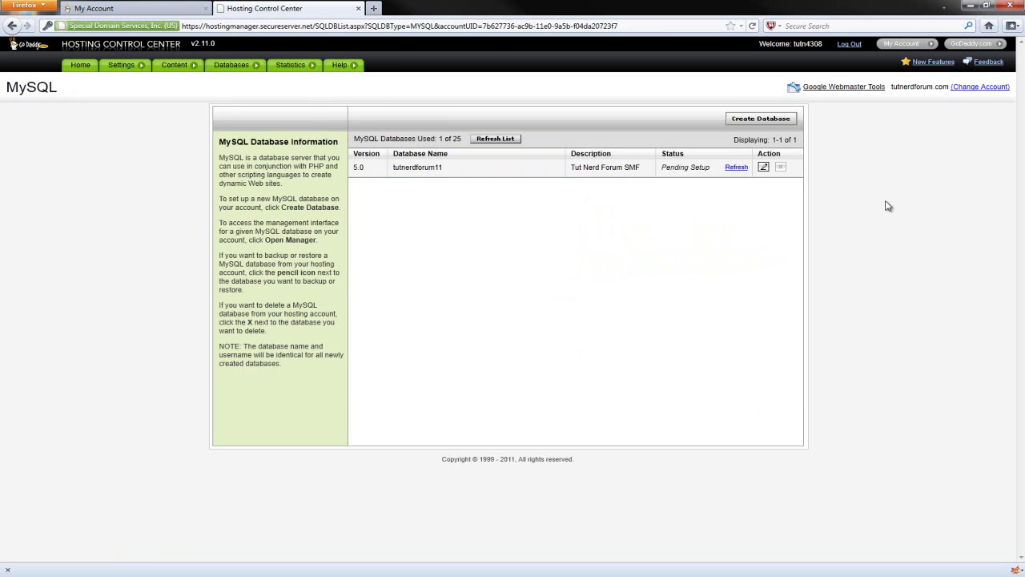
drag(662, 168, 711, 169)
click(705, 219)
click(513, 147)
- Start FileZilla from the Windows search
key(super)
text(file)
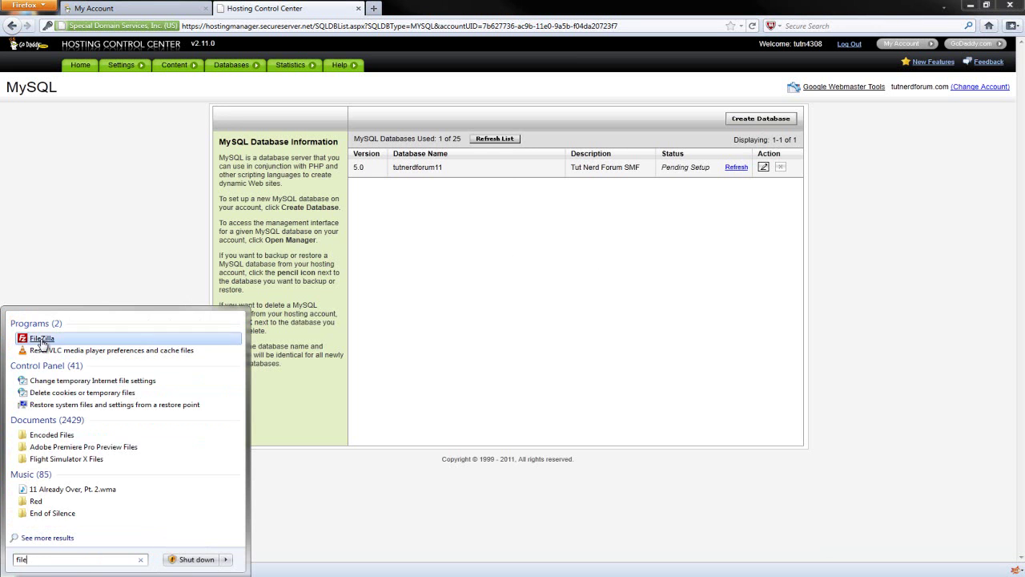
click(41, 338)
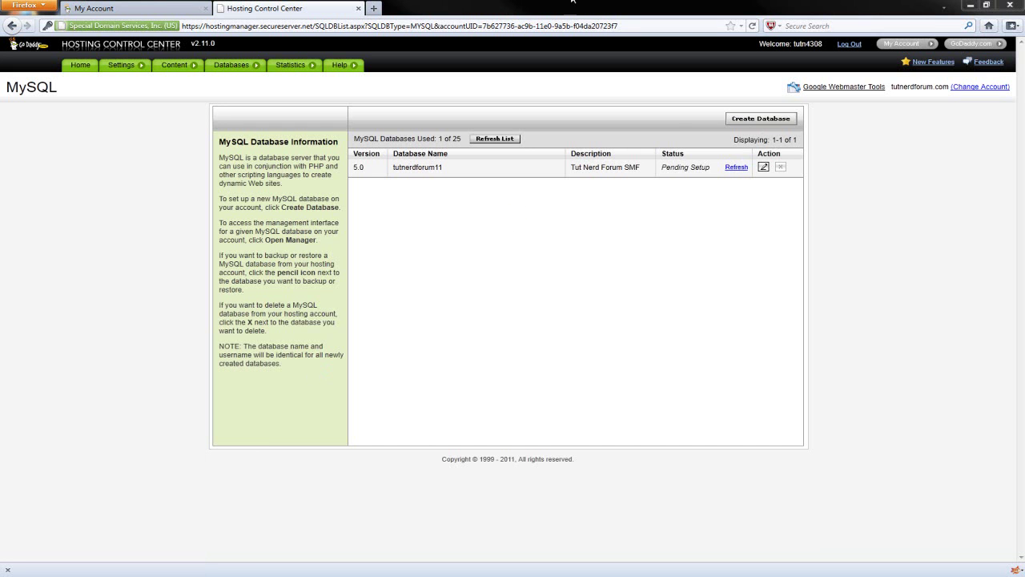
- Relaunch the hosting control center, copy the FTP Admin User Name, and switch to FileZilla
click(169, 9)
scroll(861, 211, up, 3)
click(756, 253)
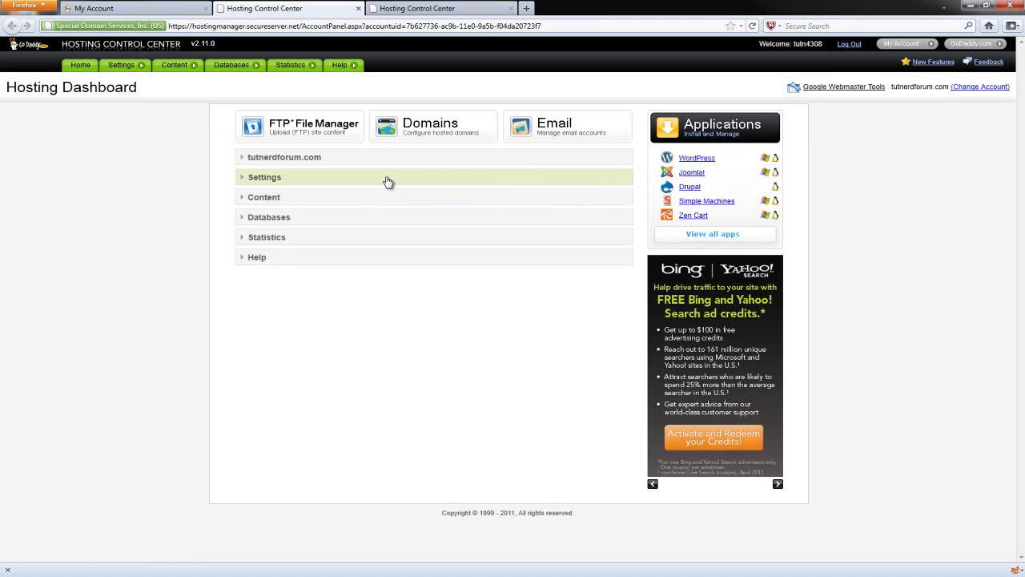
drag(277, 201, 240, 199)
right_click(271, 205)
click(282, 209)
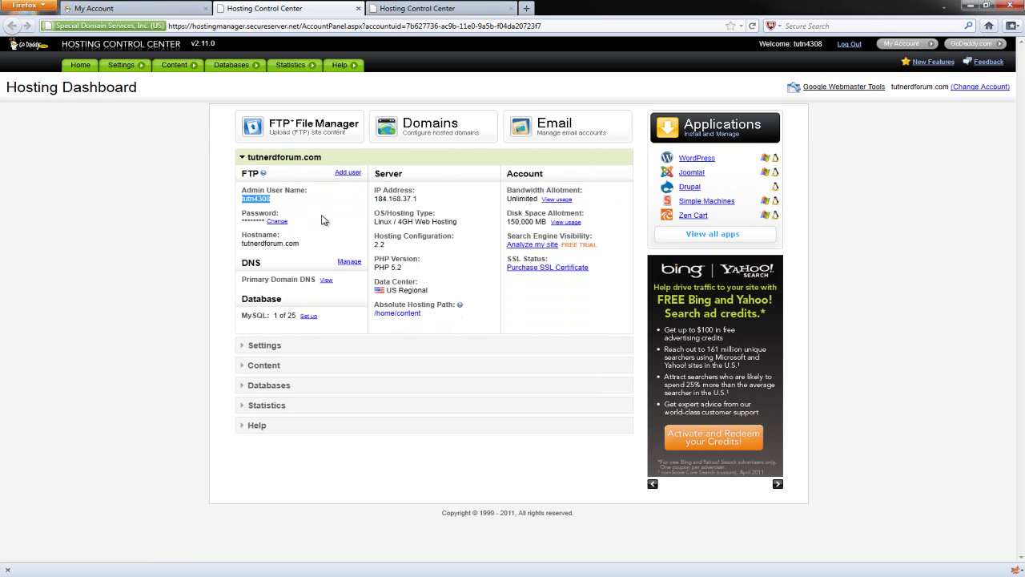
key(alt+Tab)
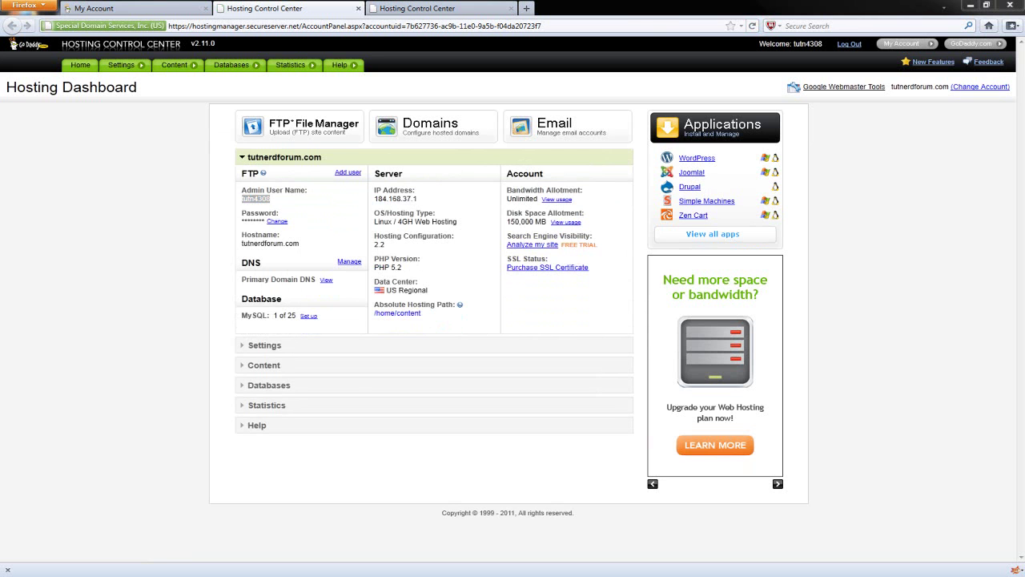
key(alt+Tab)
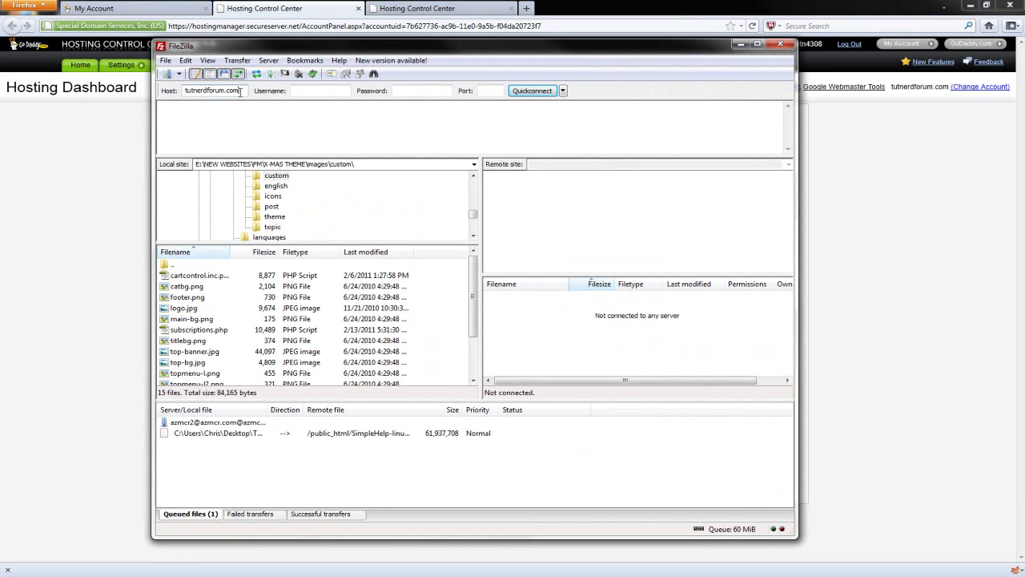
- Quickconnect to tutnerdforum.com using the pasted FTP user name and the FTP password
click(404, 90)
click(244, 91)
click(312, 90)
key(ctrl+v)
click(409, 90)
text(•••••••••)
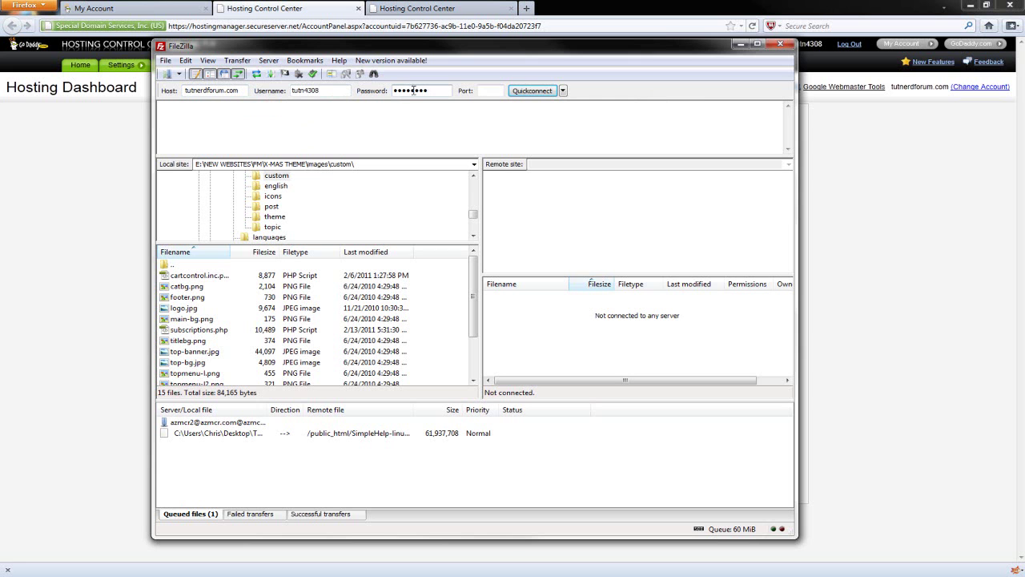
click(532, 90)
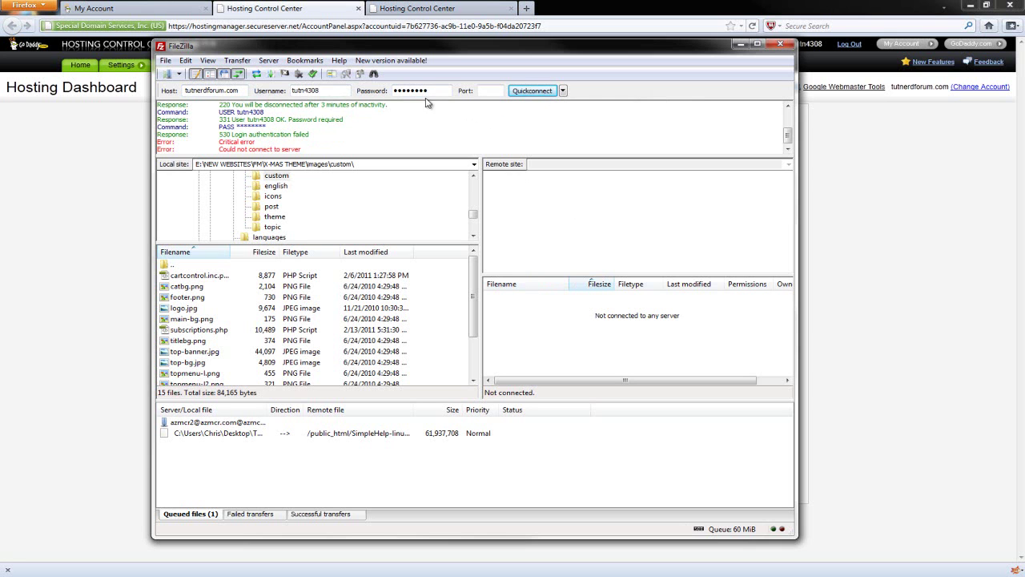
drag(437, 92, 269, 93)
text(a)
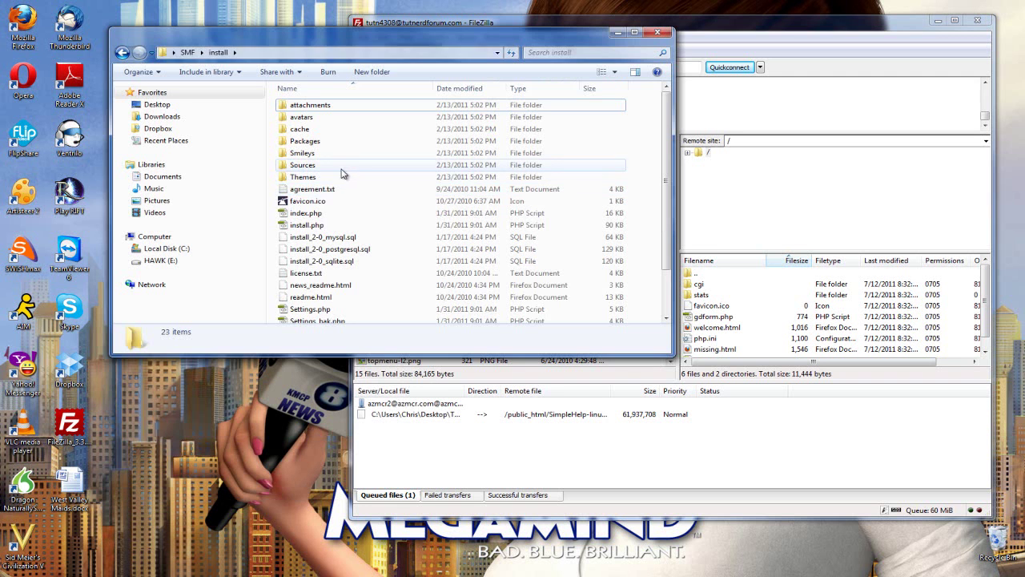
- Arrange the SMF install folder and FileZilla side by side with all install files visible
drag(374, 36, 270, 39)
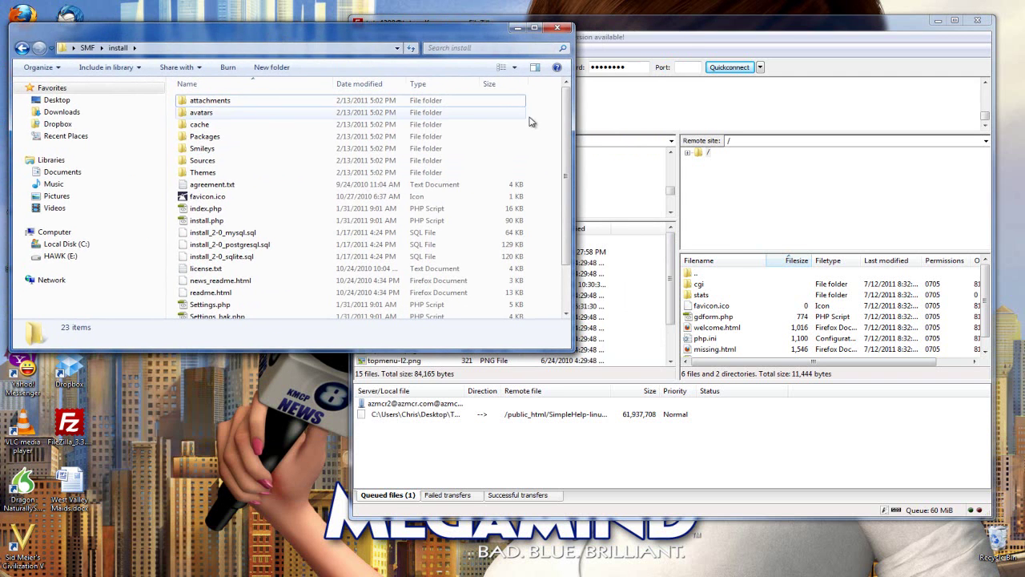
click(573, 116)
key(alt+Tab)
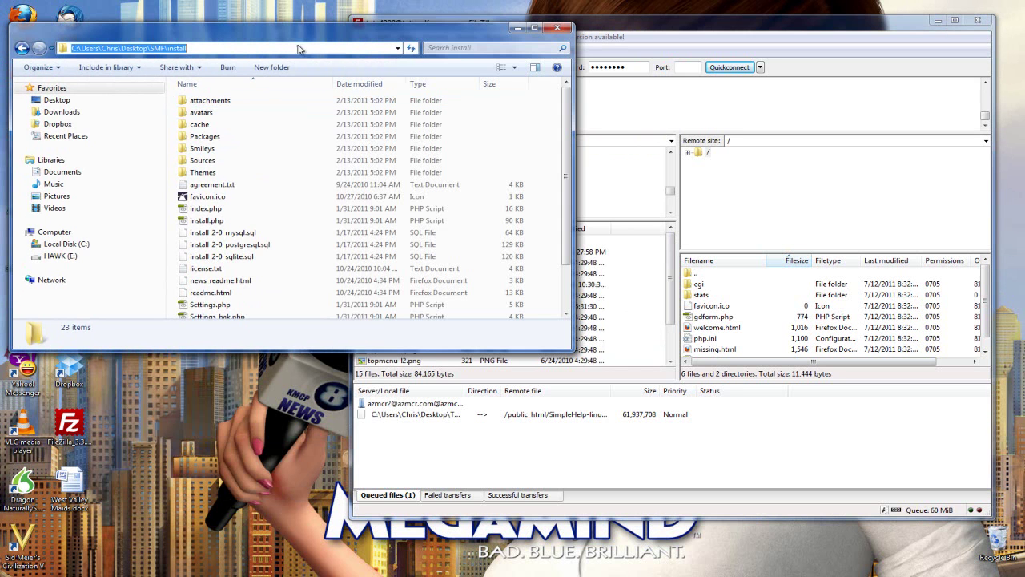
drag(476, 350, 476, 506)
drag(470, 411, 191, 91)
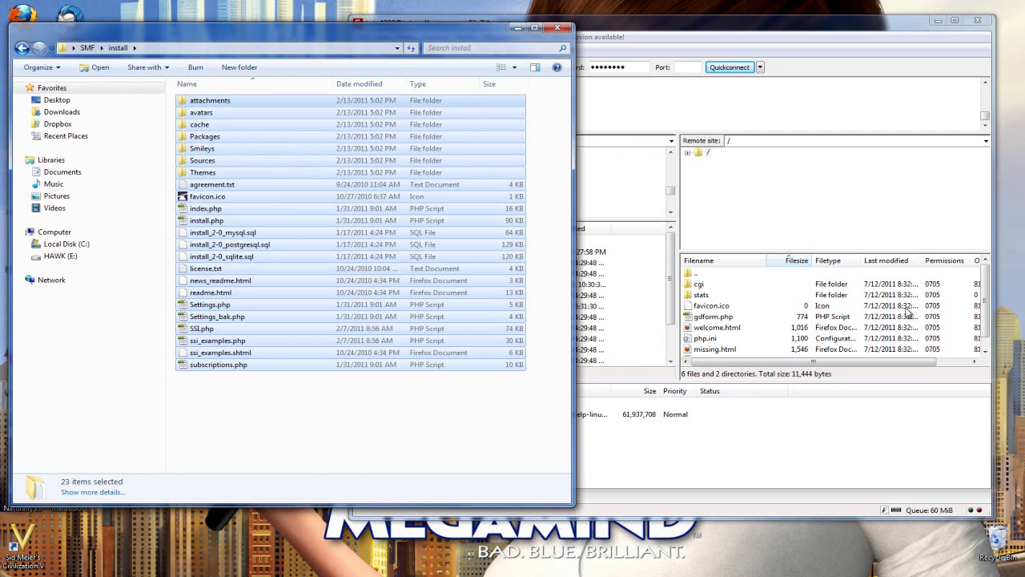
click(989, 292)
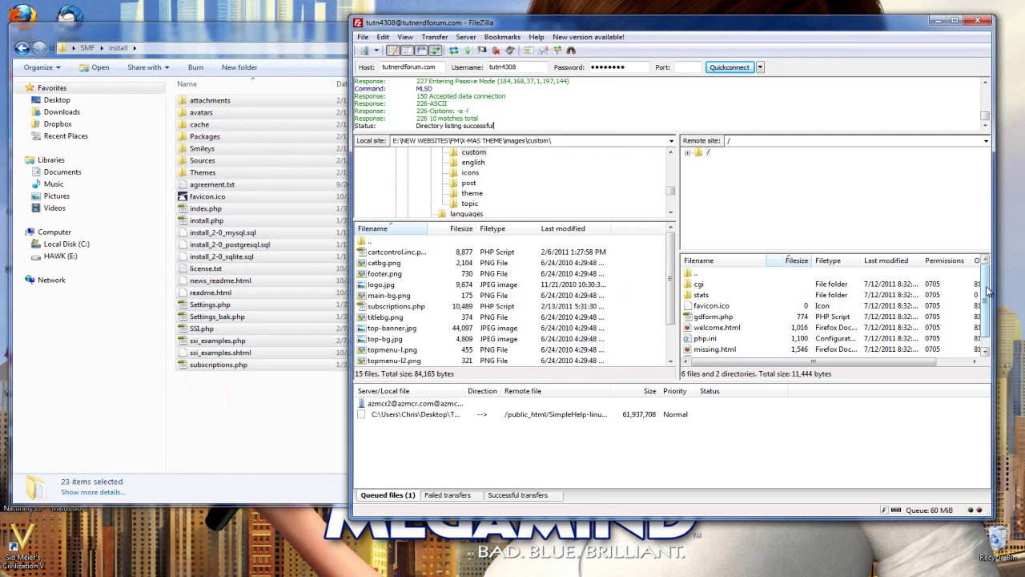
drag(989, 292, 990, 286)
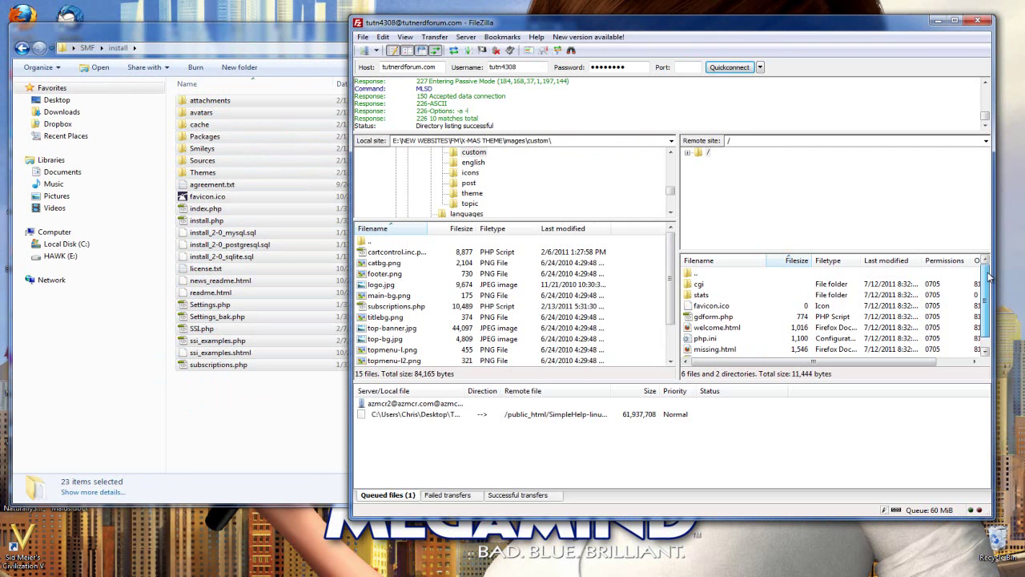
- Select all 23 SMF install files and drag them into the server's root folder
click(725, 294)
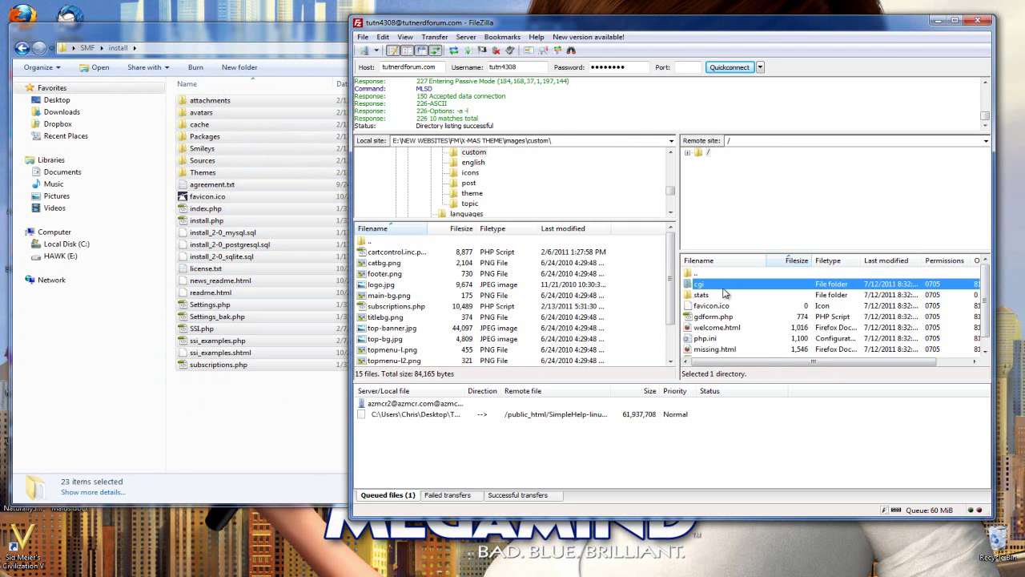
click(742, 309)
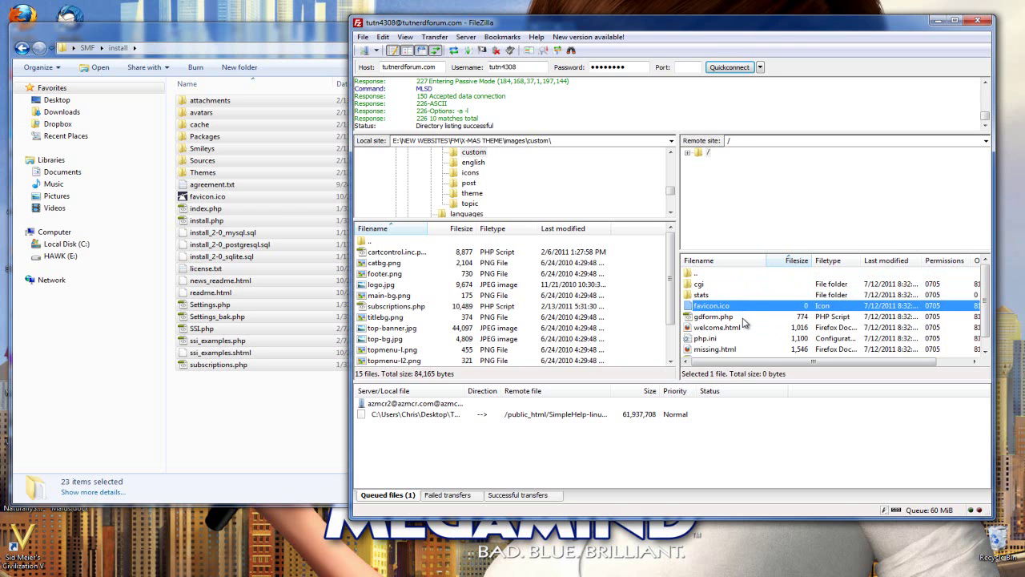
click(743, 318)
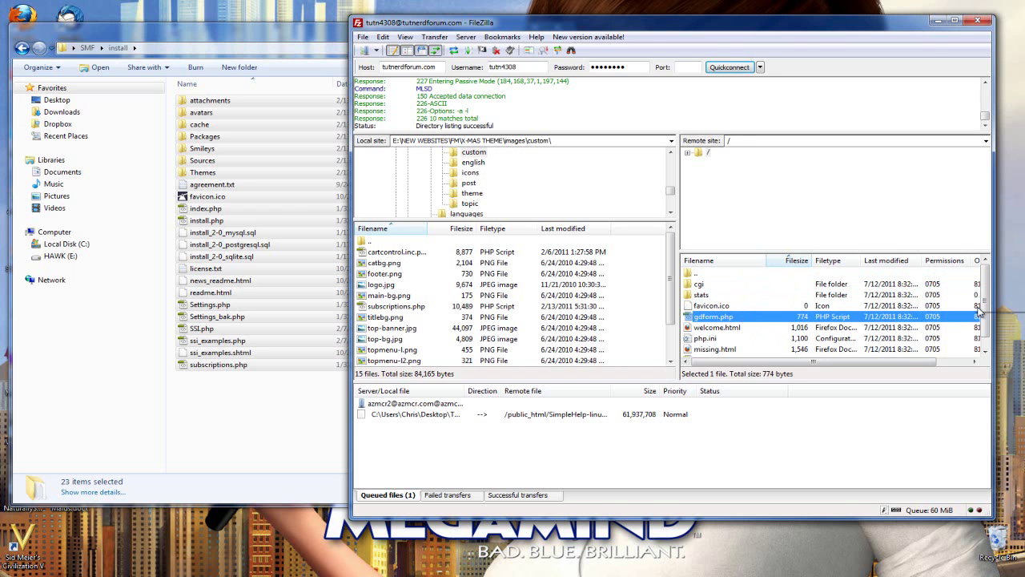
scroll(978, 314, down, 1)
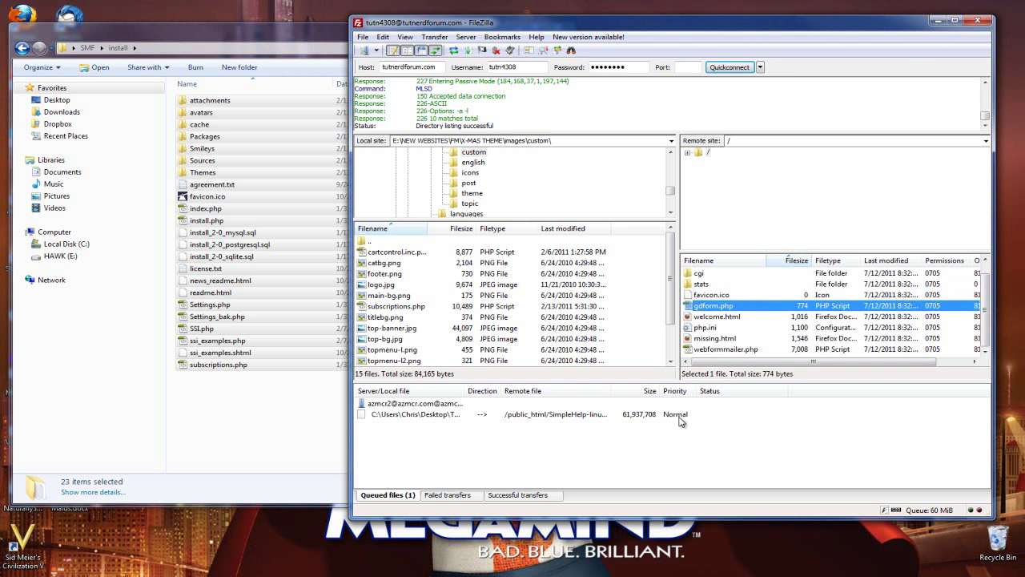
click(234, 221)
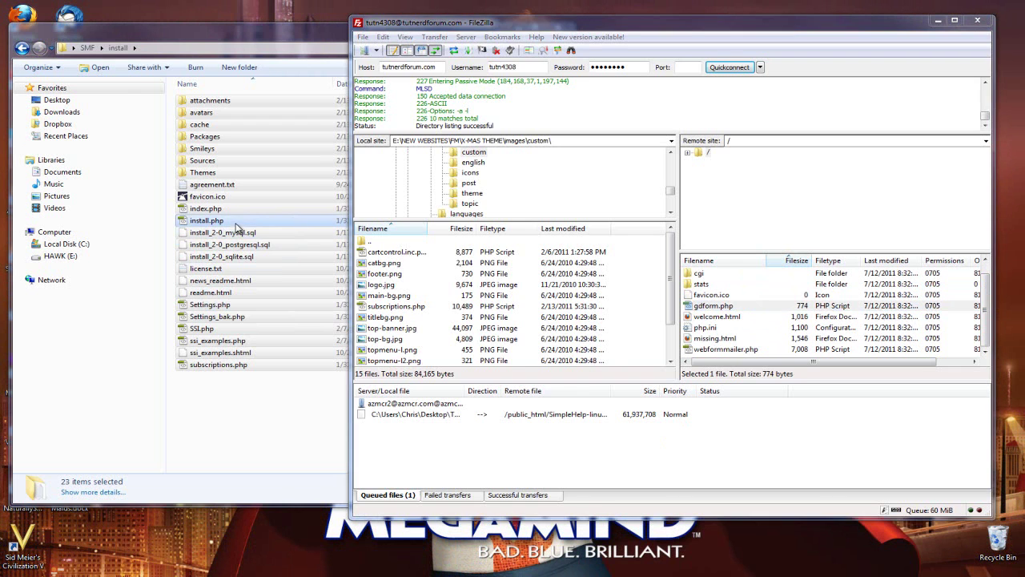
drag(298, 432, 196, 92)
drag(218, 142, 758, 344)
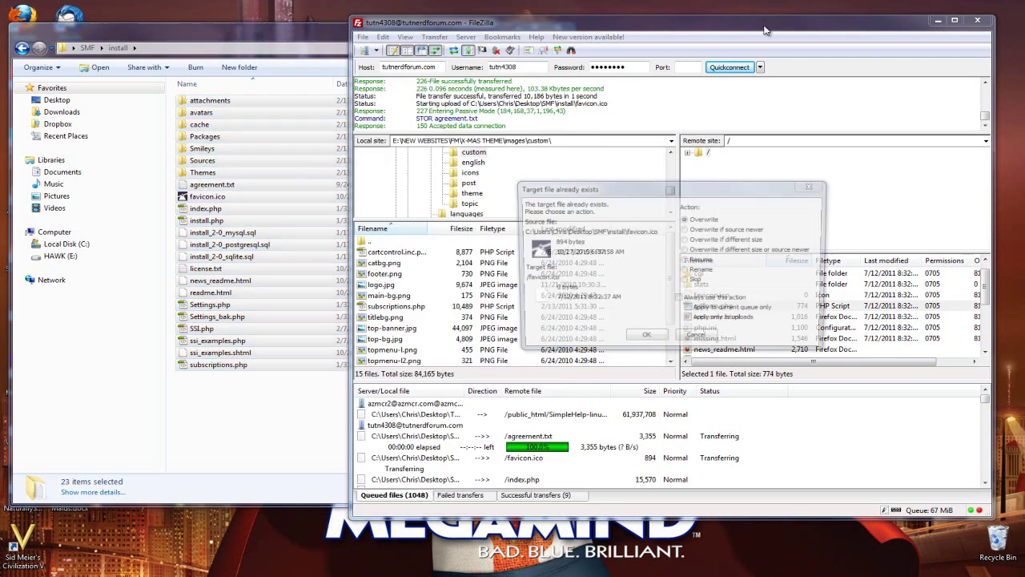
- Overwrite the existing favicon.ico and let the upload finish with 1056 successful transfers
click(645, 338)
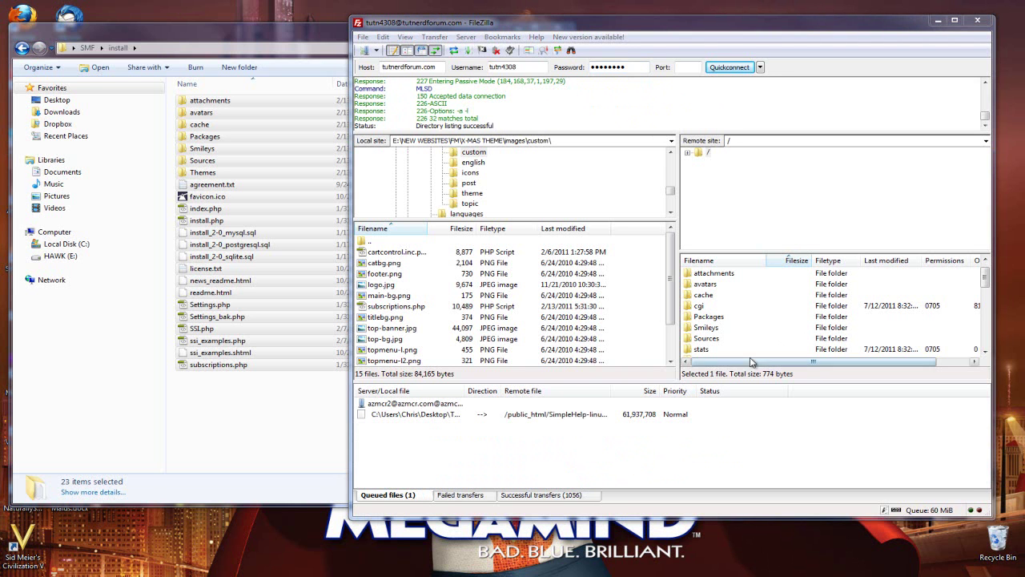
click(713, 318)
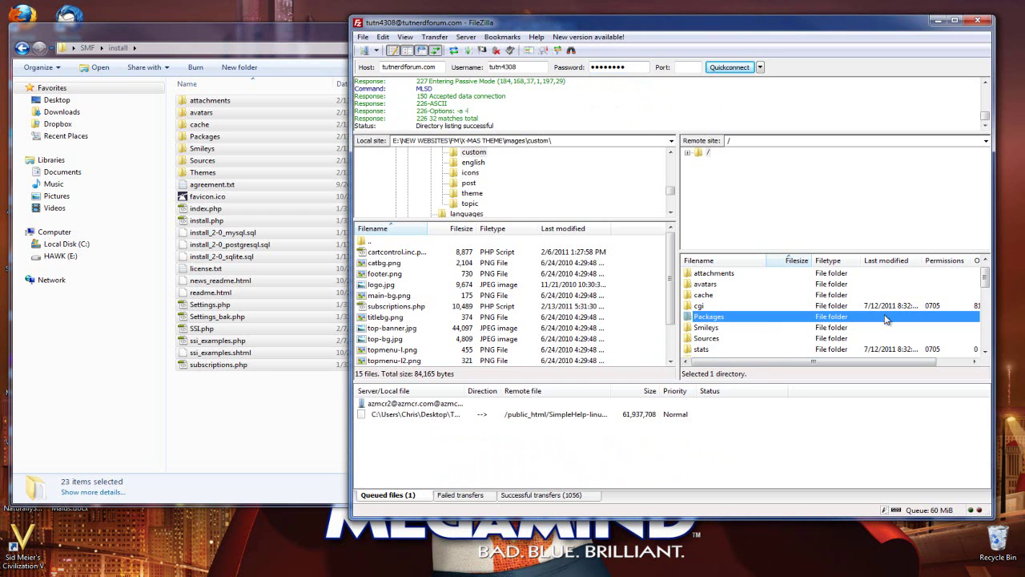
drag(985, 280, 985, 340)
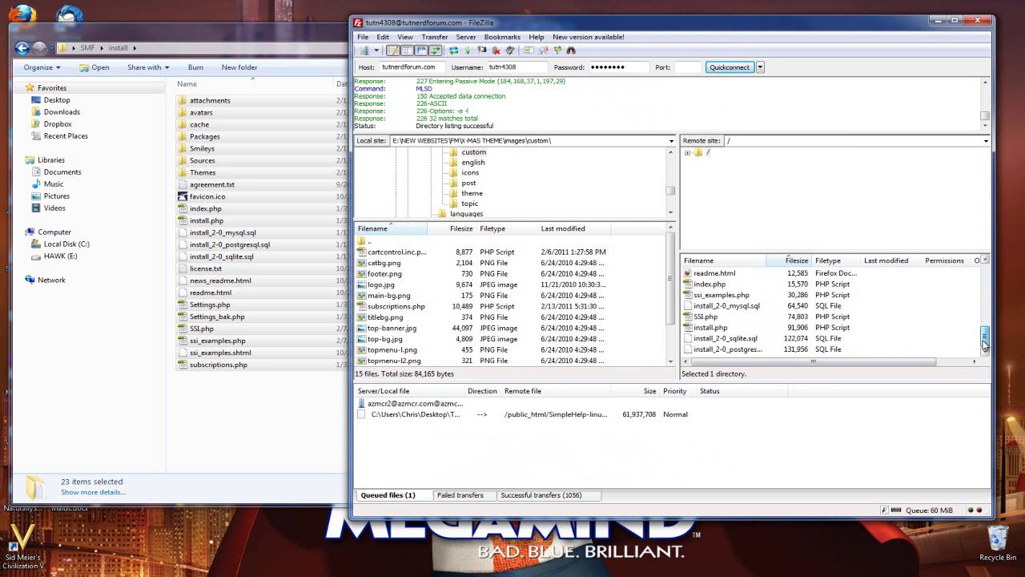
- Close FileZilla and Explorer, advance tutnerdforum.com/install.php to Database Server Settings, then return to GoDaddy
click(978, 22)
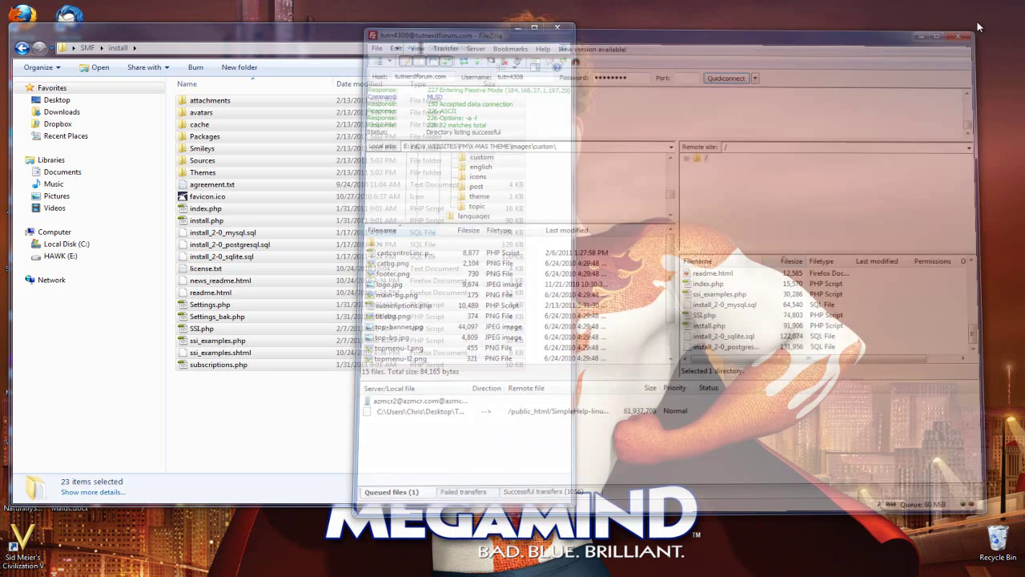
click(563, 24)
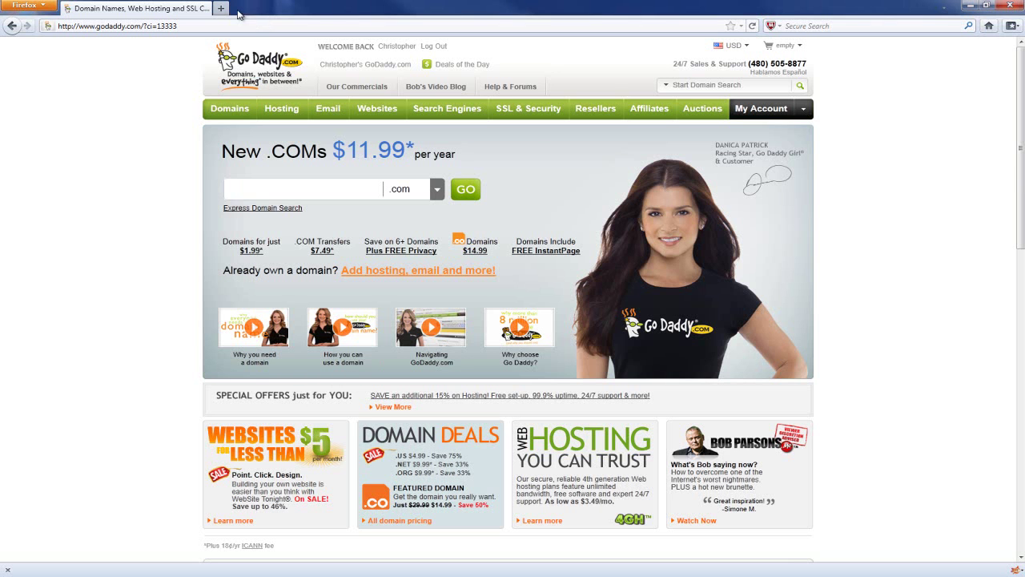
click(222, 9)
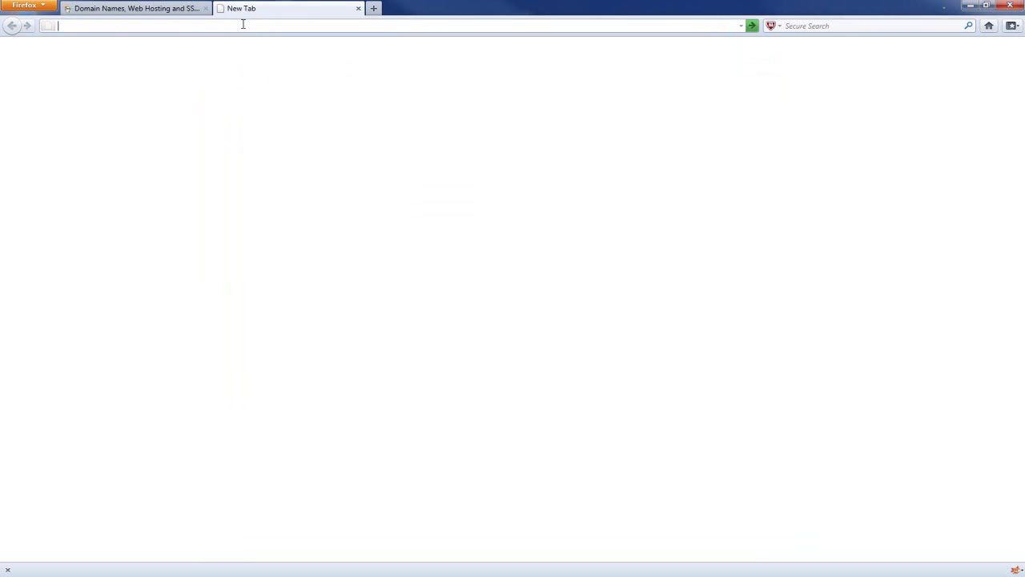
text(tutnerdforum.com)
key(Return)
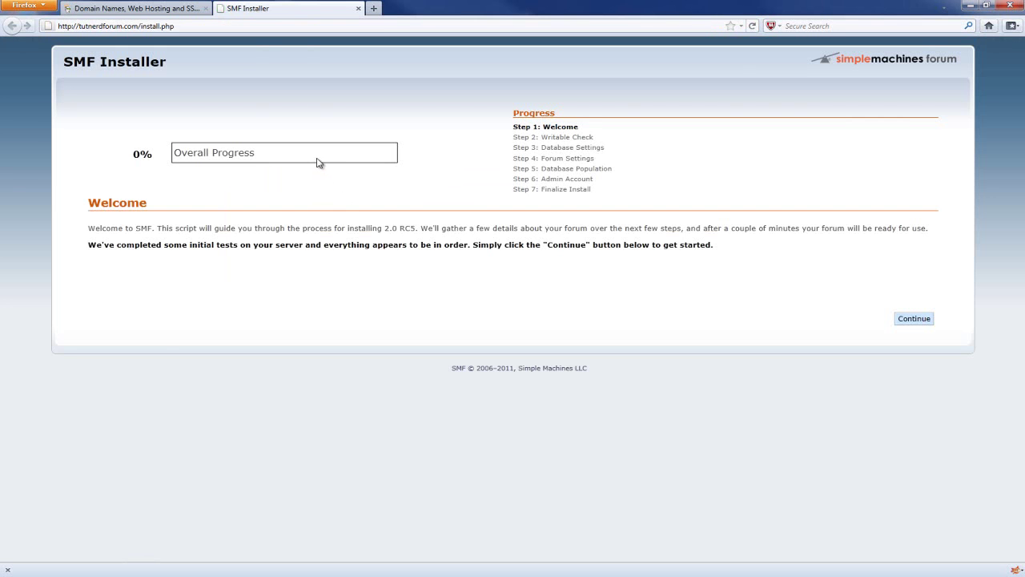
click(914, 319)
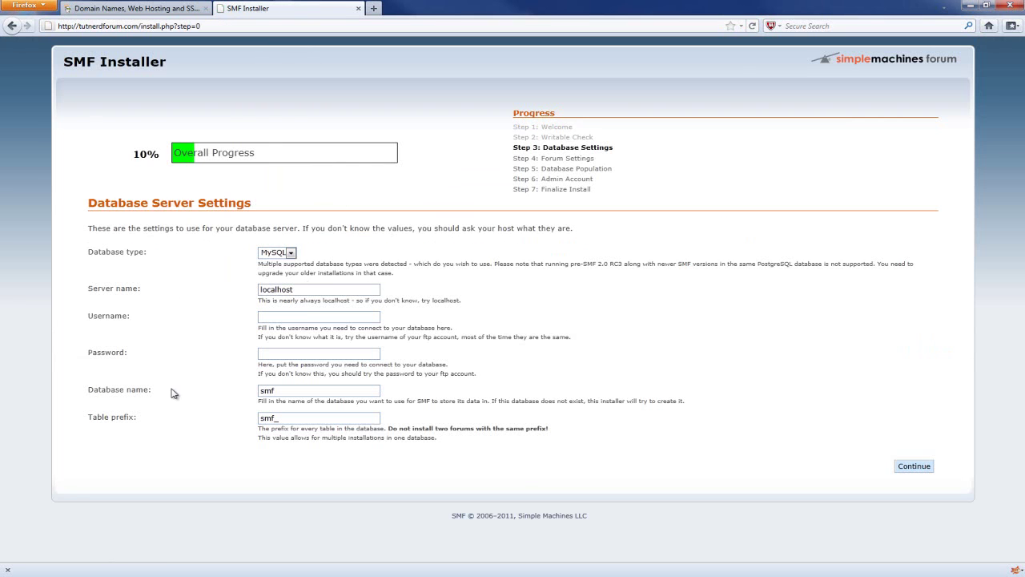
click(137, 11)
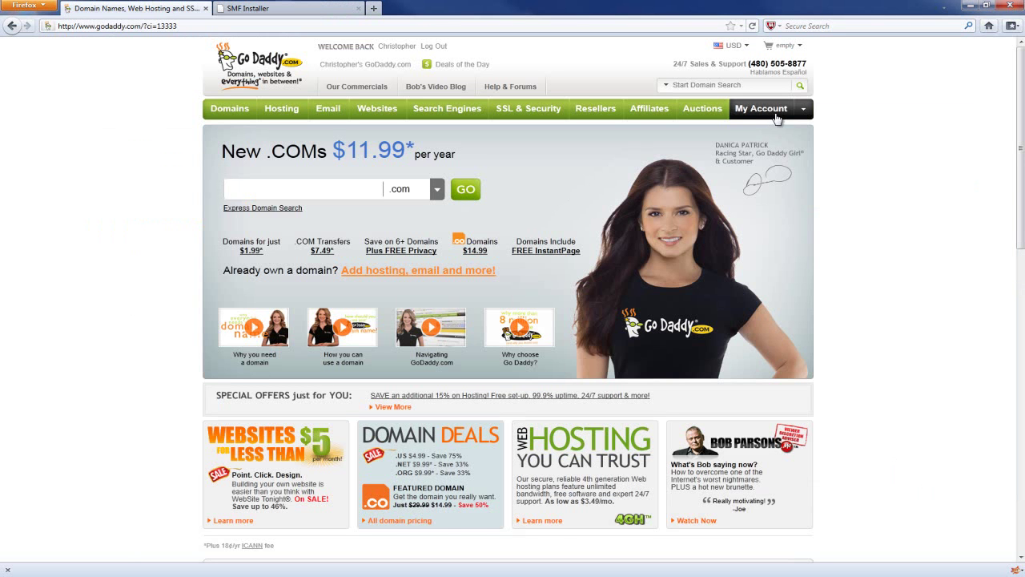
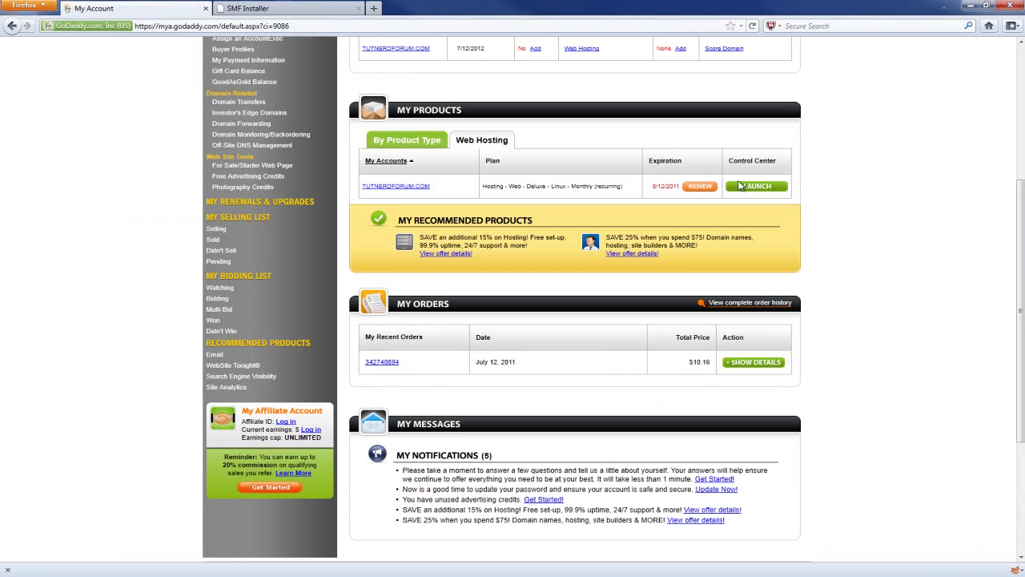
- Switch to the GoDaddy My Account tab showing the tutnerdforum.com Web Hosting plan
key(ctrl+Tab)
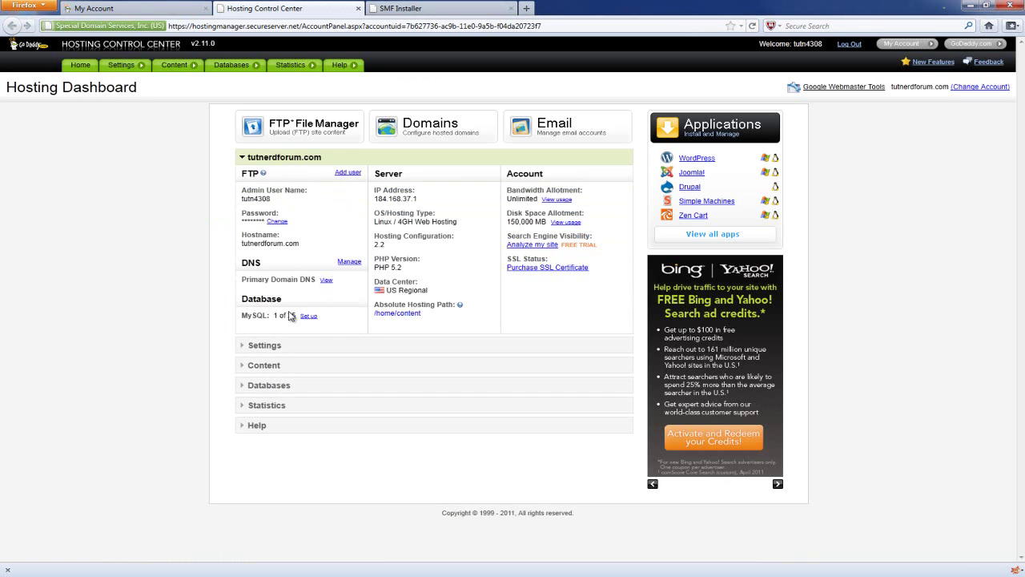
- Open the MySQL database list and view tutnerdforum11's details once its setup finishes
click(283, 389)
click(264, 246)
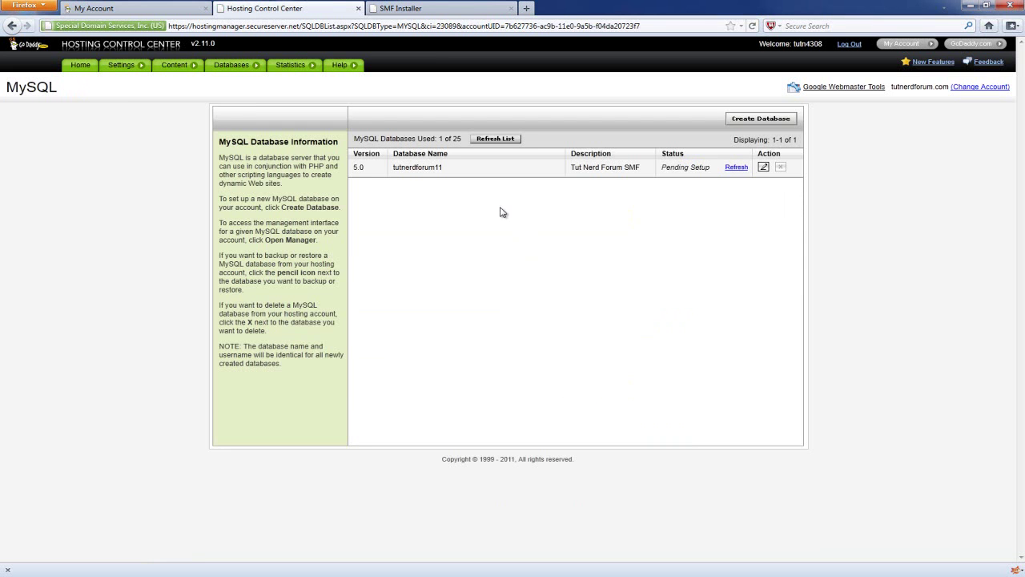
click(764, 168)
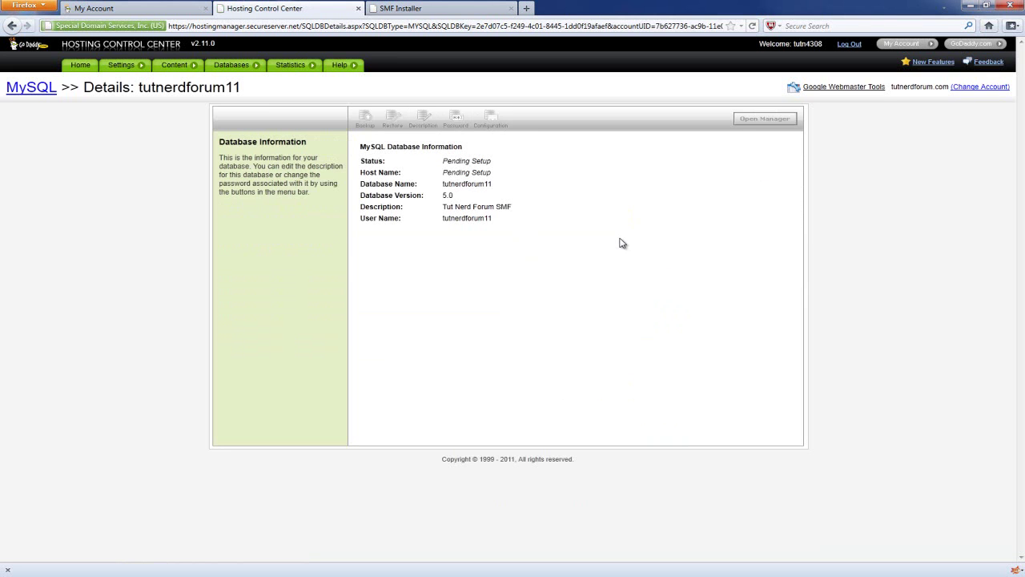
key(alt+Left)
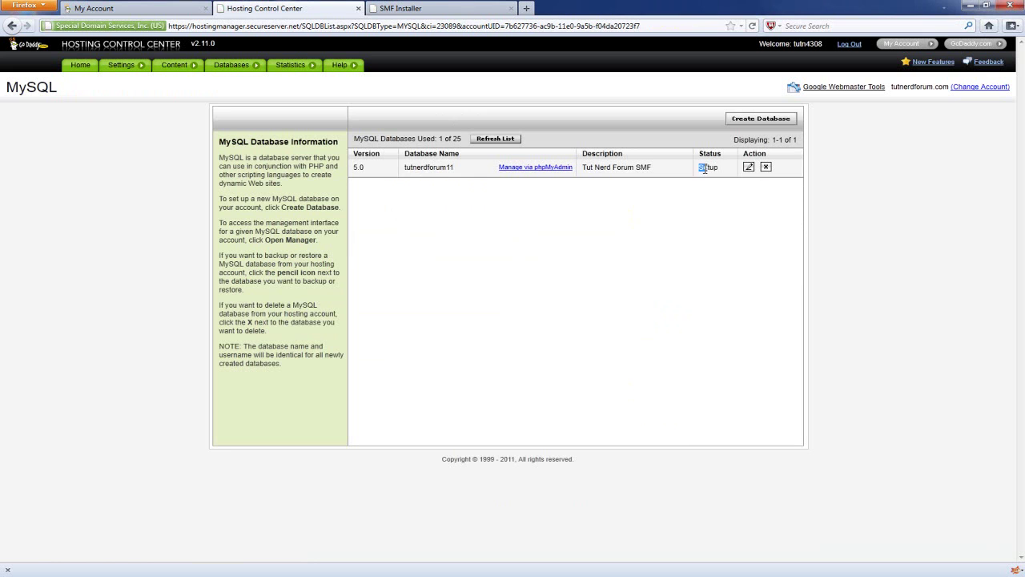
click(749, 167)
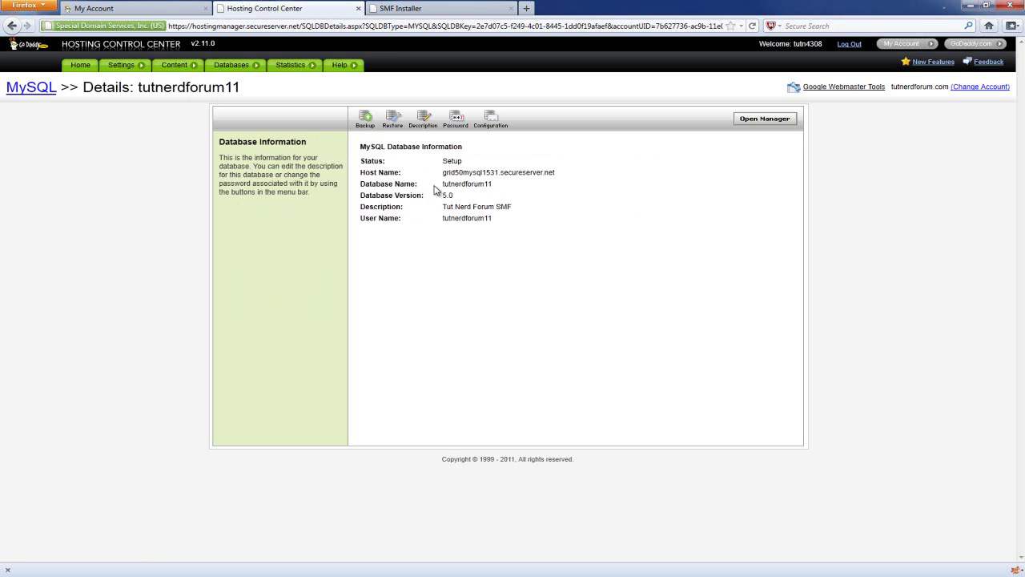
- Select the tutnerdforum11 host name and go back to the SMF installer
drag(443, 173, 441, 173)
key(ctrl+c)
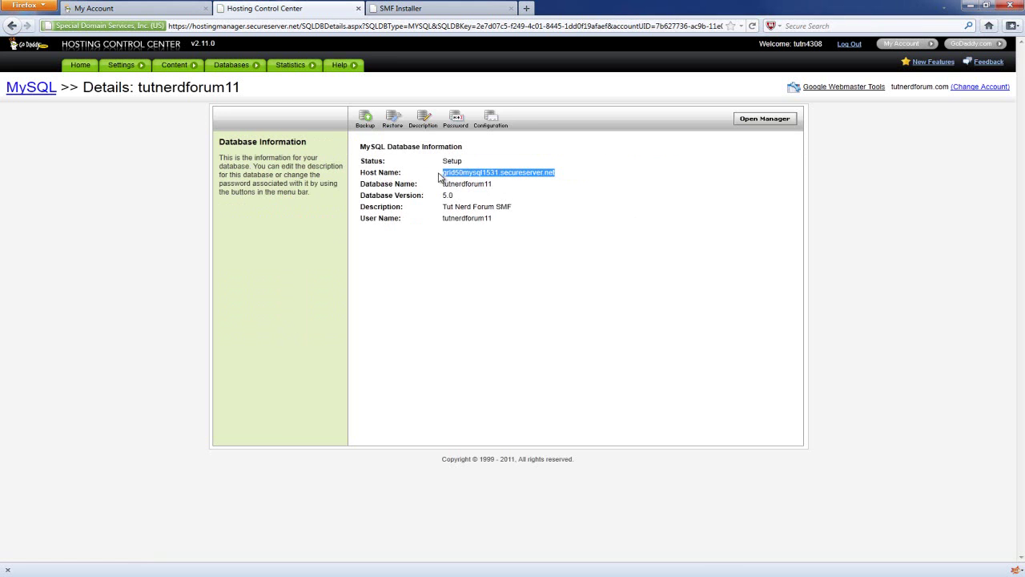
click(416, 9)
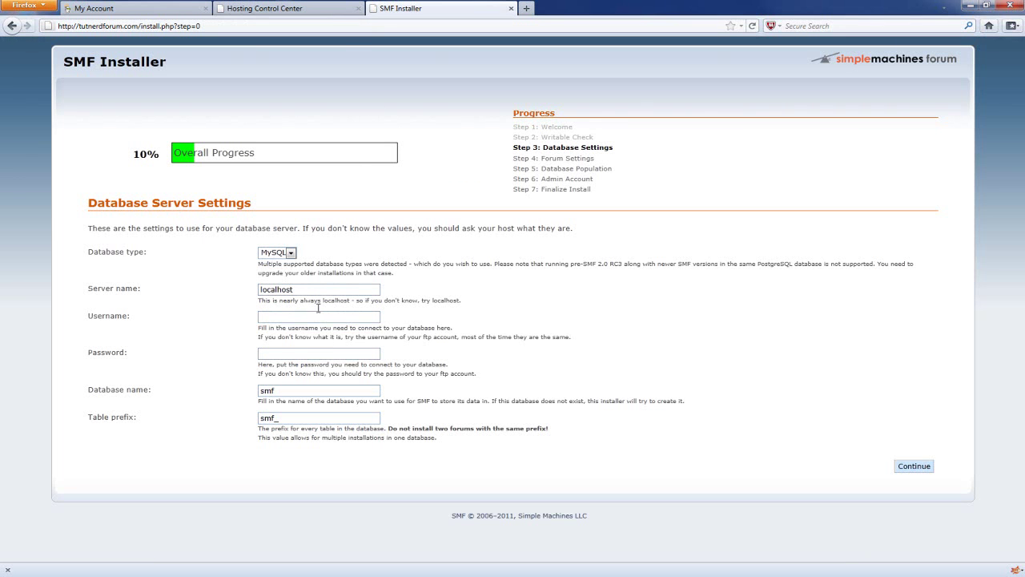
- Replace localhost with the copied host name grid50mysql1531.secureserver.net as Server name
click(305, 10)
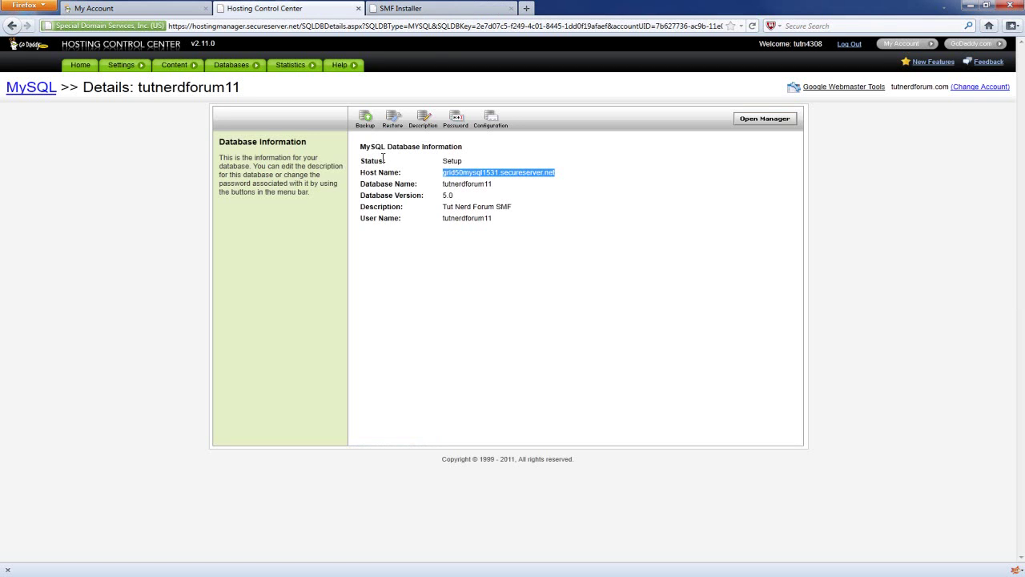
click(448, 8)
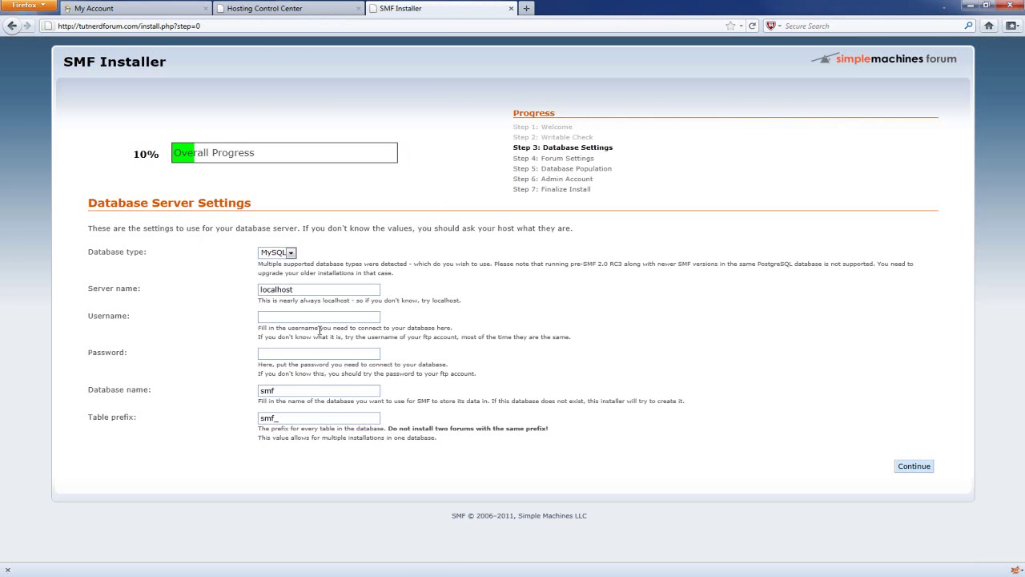
double_click(302, 290)
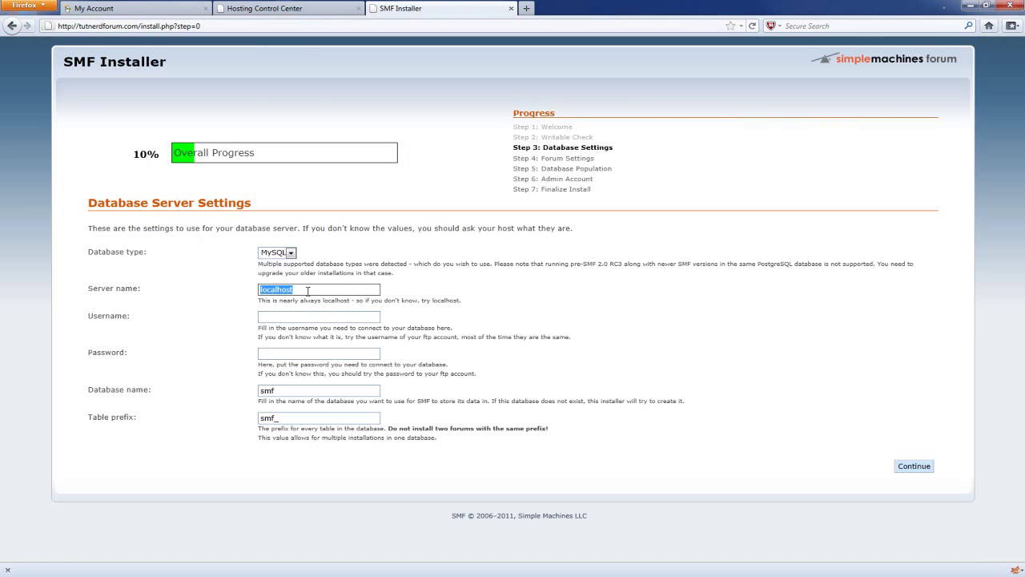
key(ctrl+v)
drag(327, 291, 211, 288)
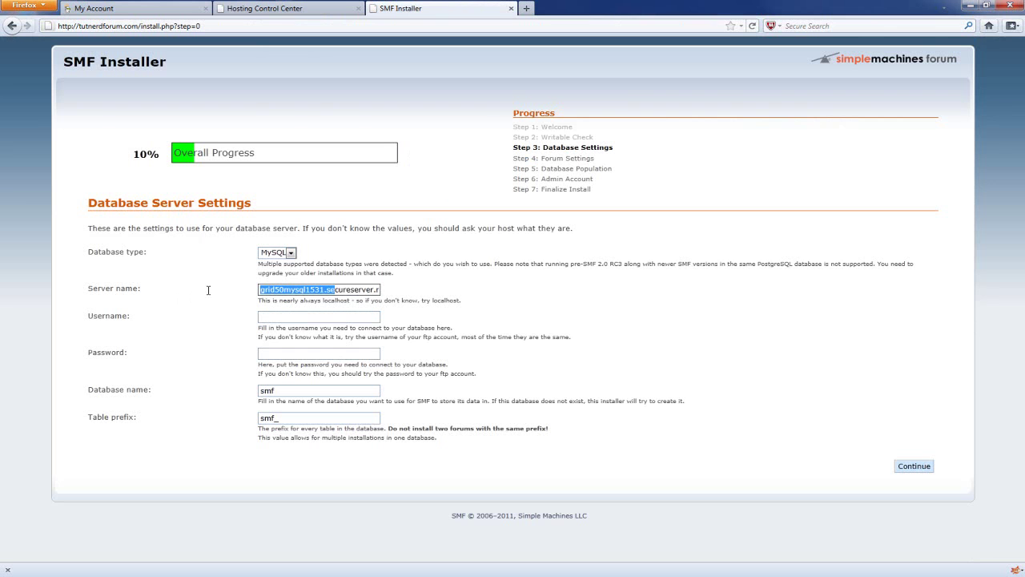
- Copy tutnerdforum11 from the Control Center into the Username and Database name fields
click(293, 319)
click(264, 8)
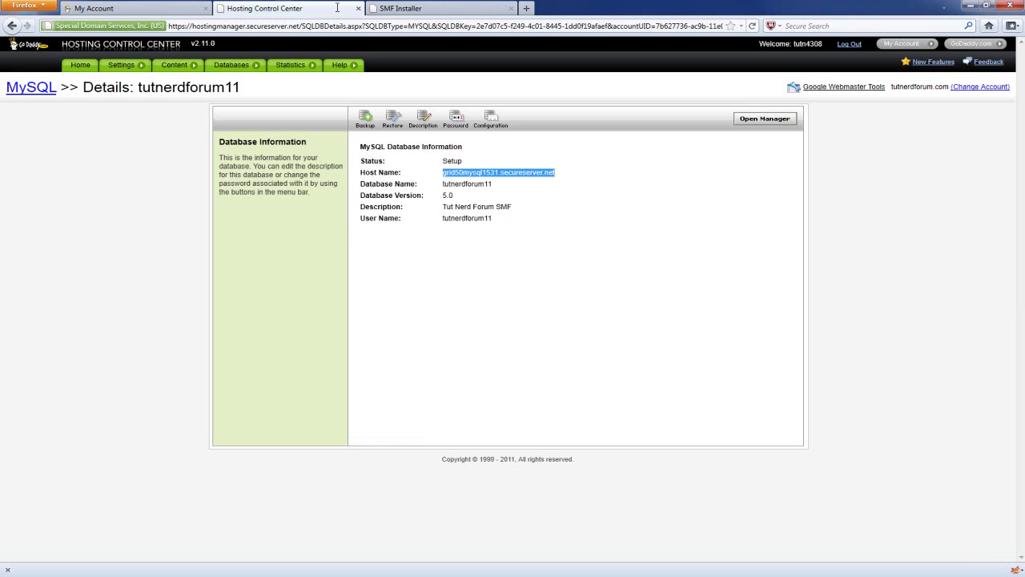
click(481, 211)
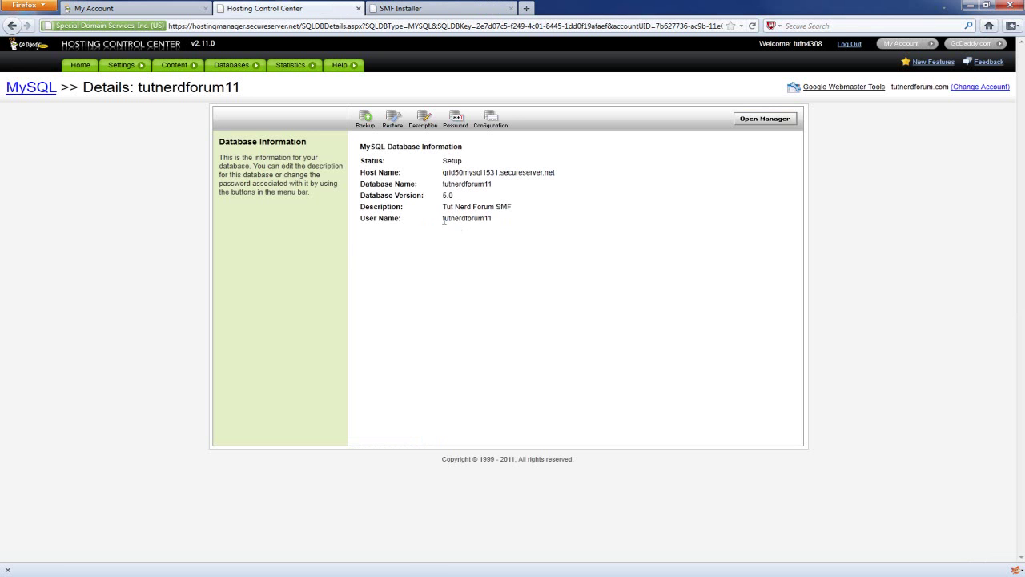
drag(444, 221, 492, 222)
right_click(474, 220)
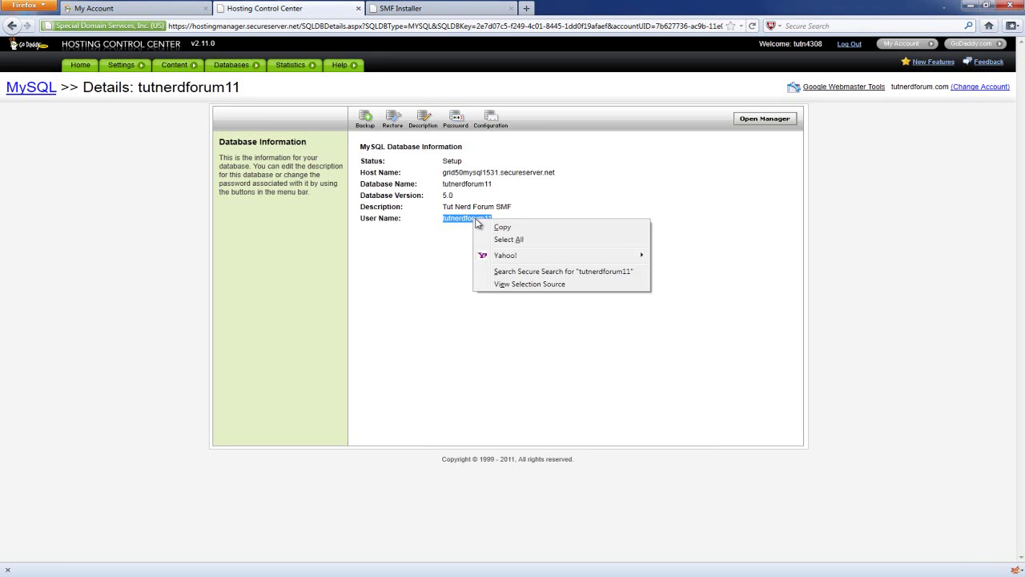
click(487, 227)
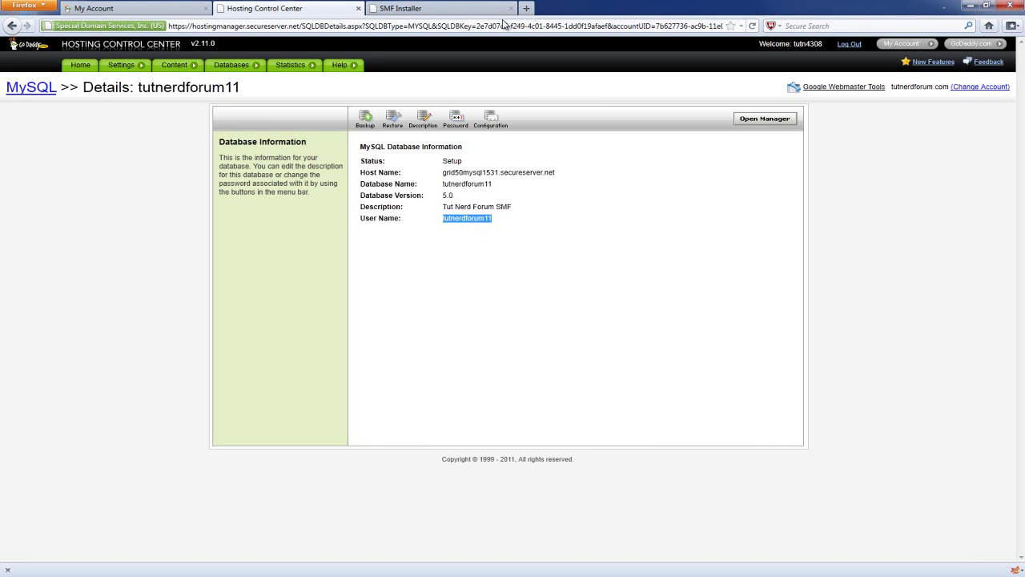
click(438, 12)
click(287, 319)
key(ctrl+v)
double_click(258, 392)
key(ctrl+v)
click(294, 352)
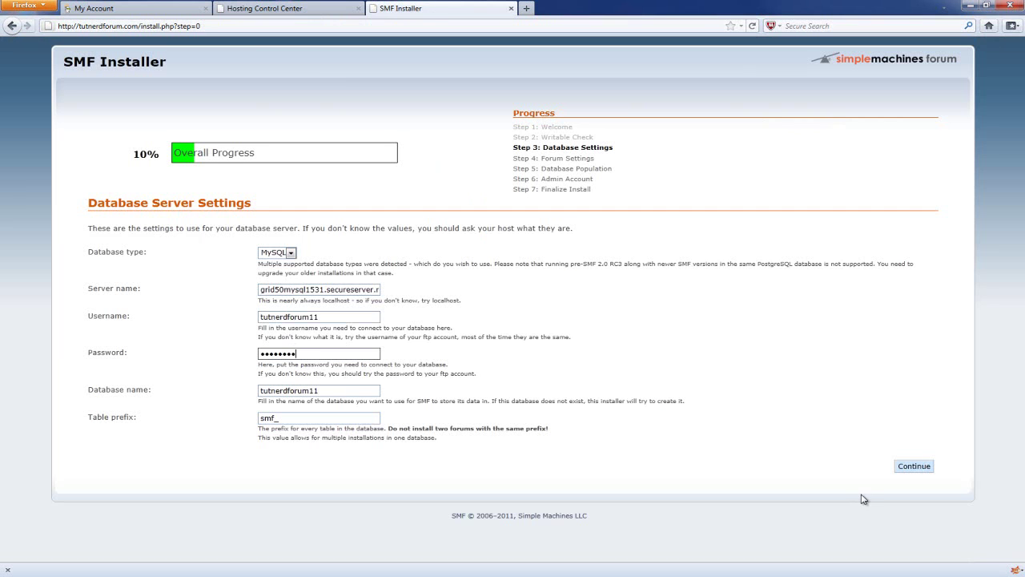
- Submit database settings, name the forum Tut Nerd Forum, allow stat collection, and continue
click(914, 467)
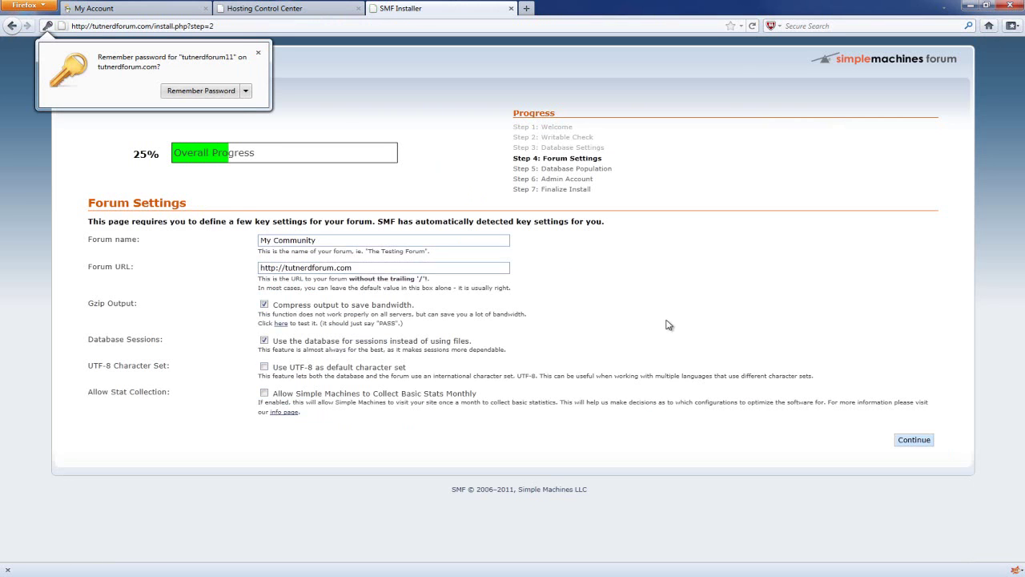
click(258, 53)
drag(329, 241, 165, 240)
text(Tut Nerd Forum)
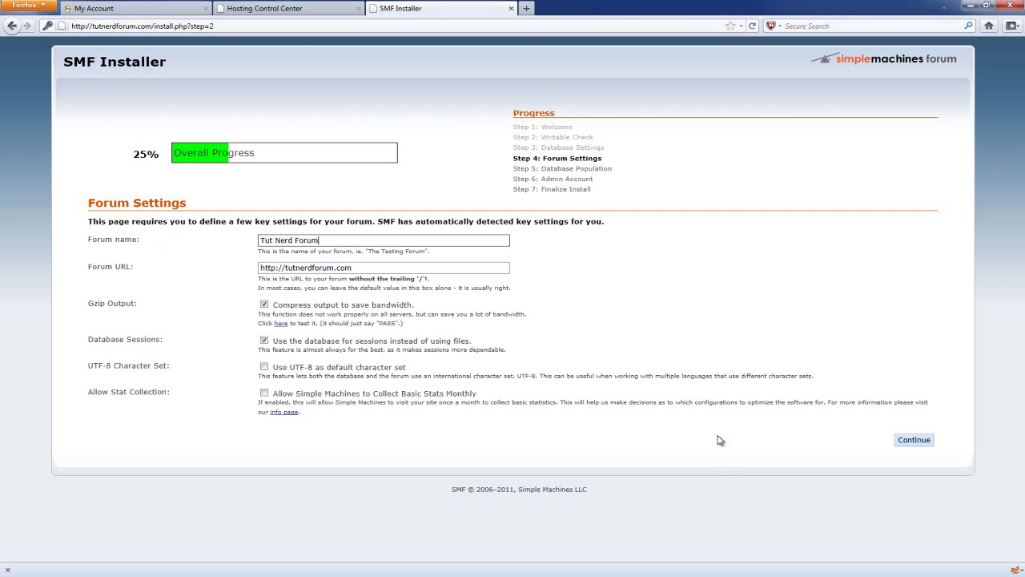
click(265, 395)
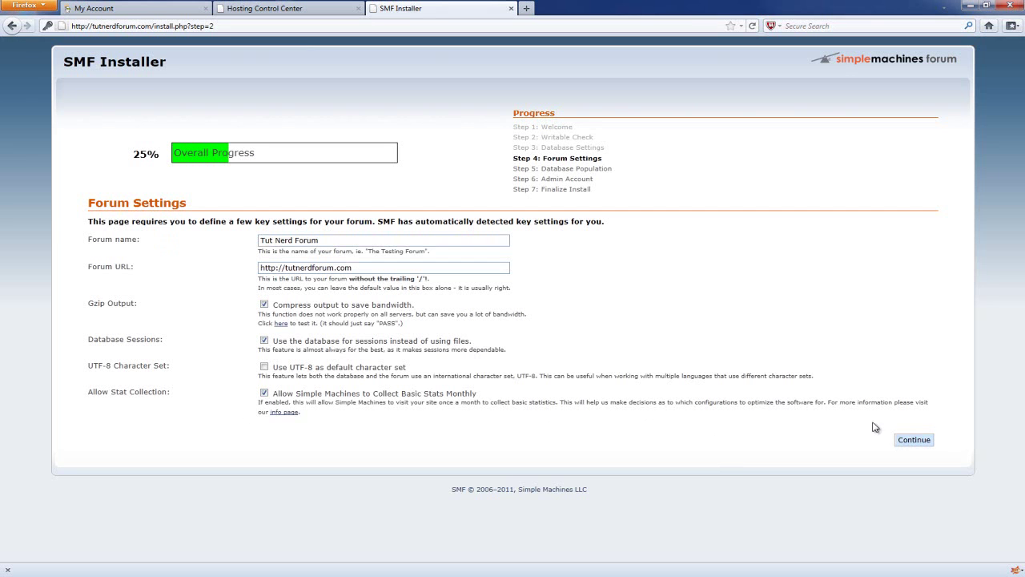
click(915, 441)
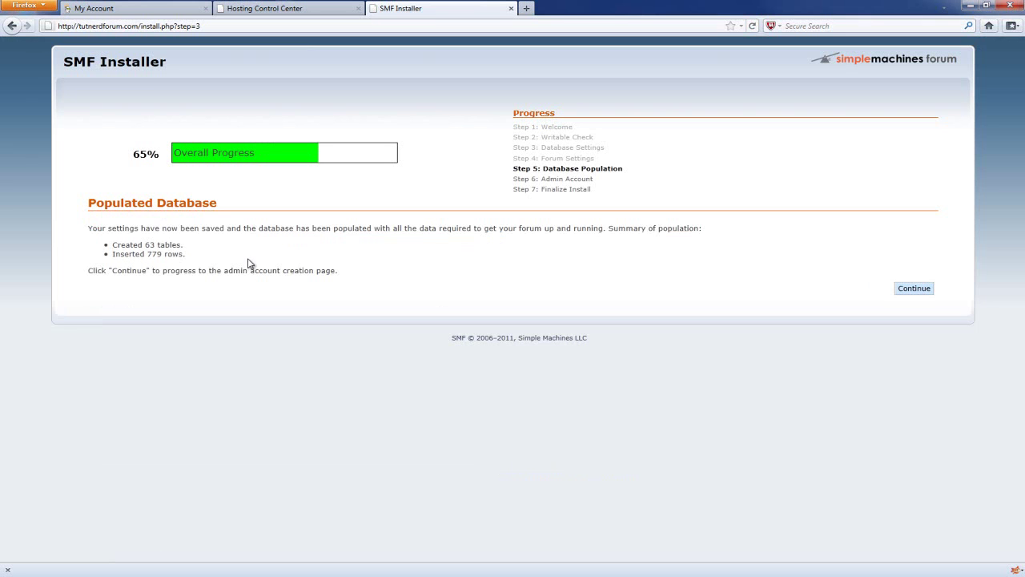
- Create the admin account TutNerd with its password and the admin e-mail address
click(914, 288)
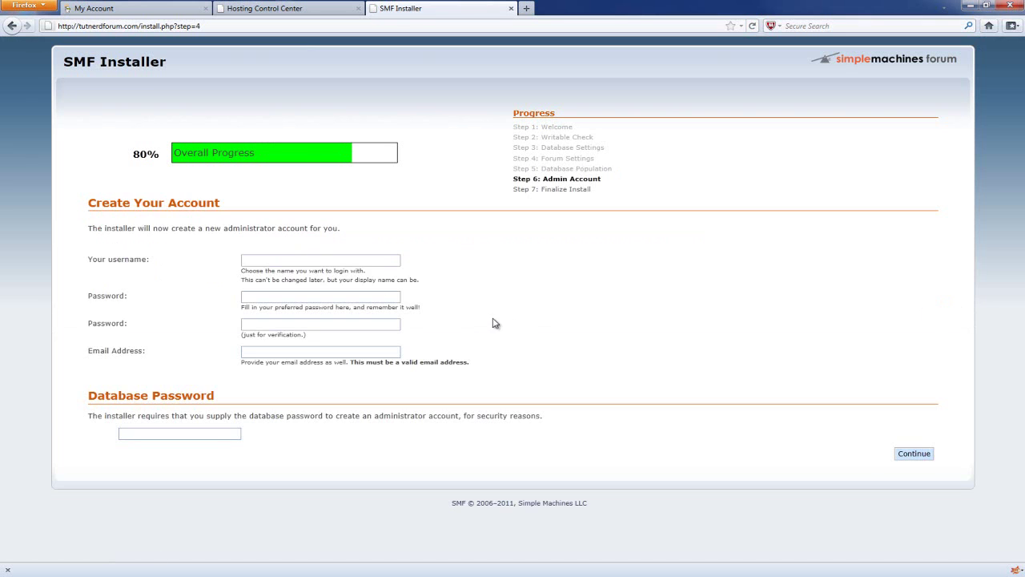
click(267, 256)
text(T)
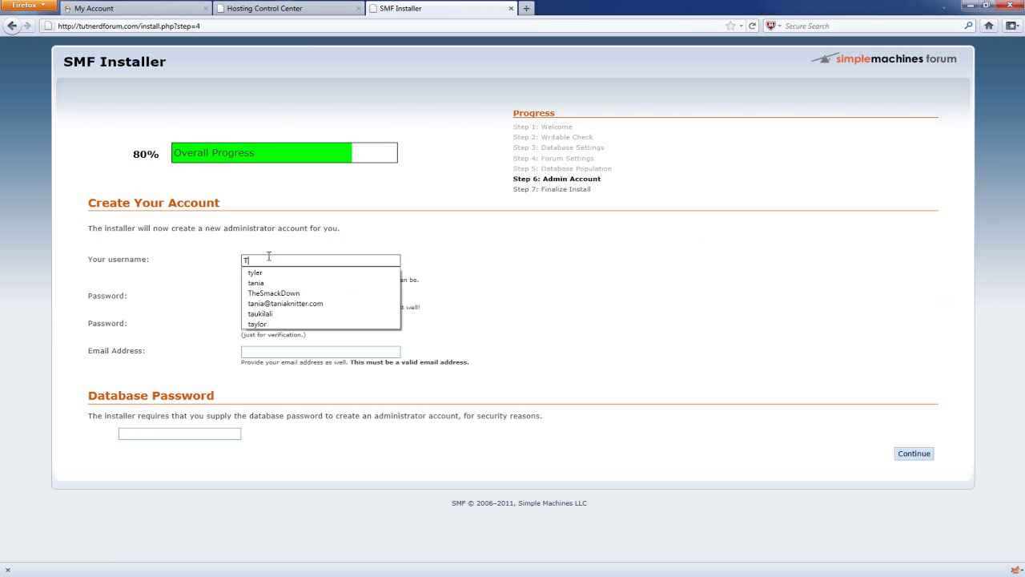
text(utNerd)
key(Tab)
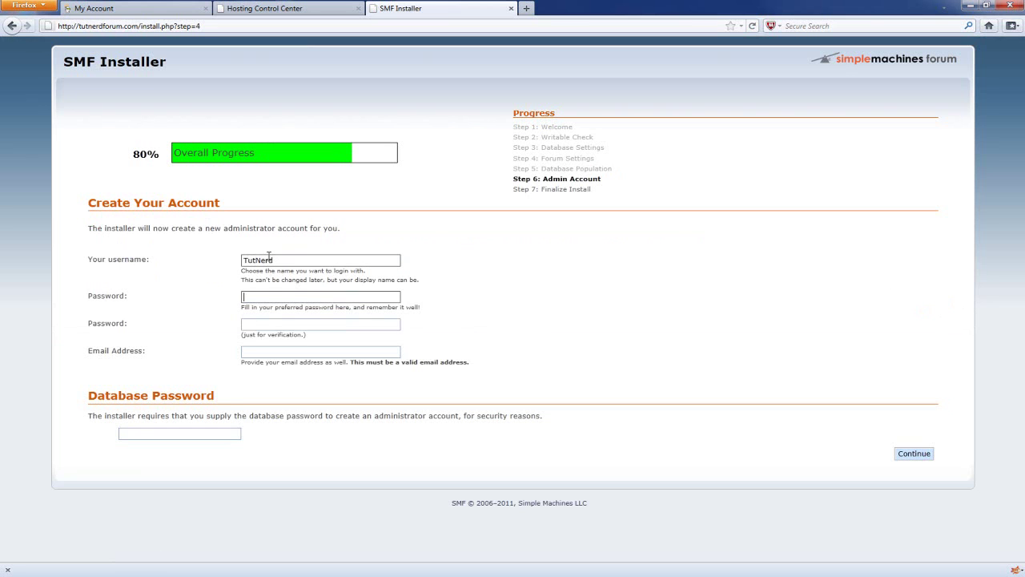
text(•••••••••)
key(Tab)
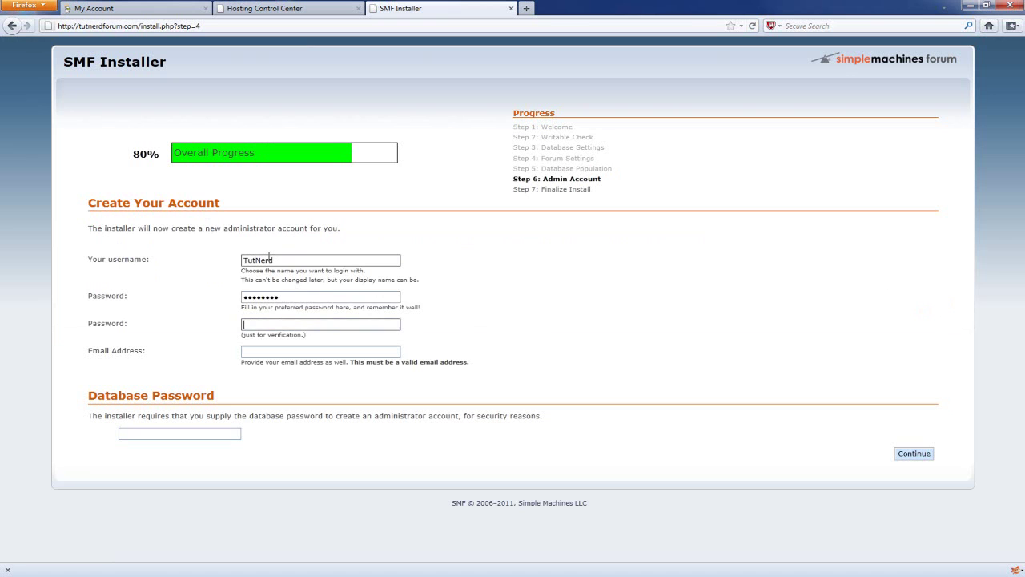
text(•••••••••)
key(Tab)
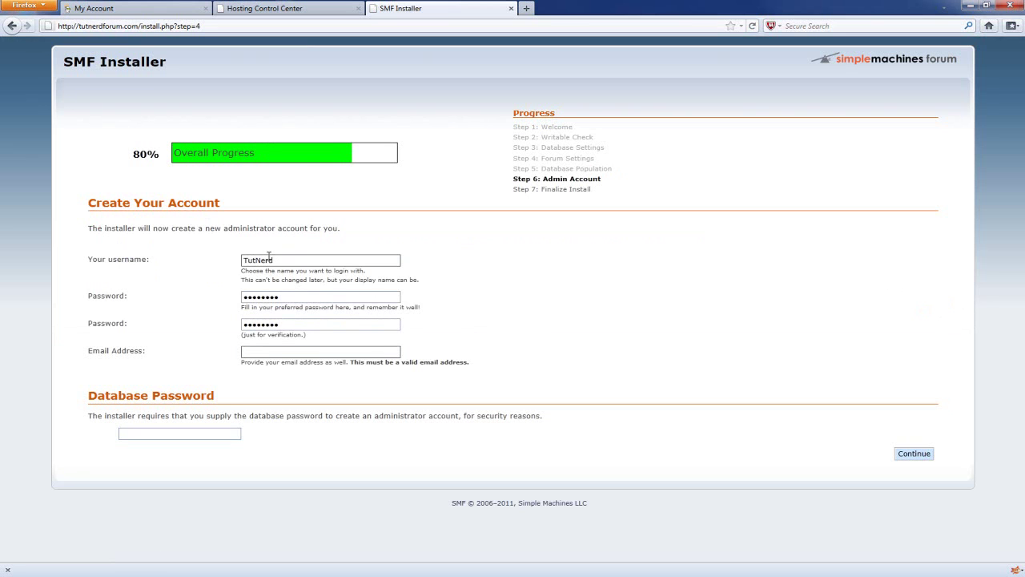
key(Tab)
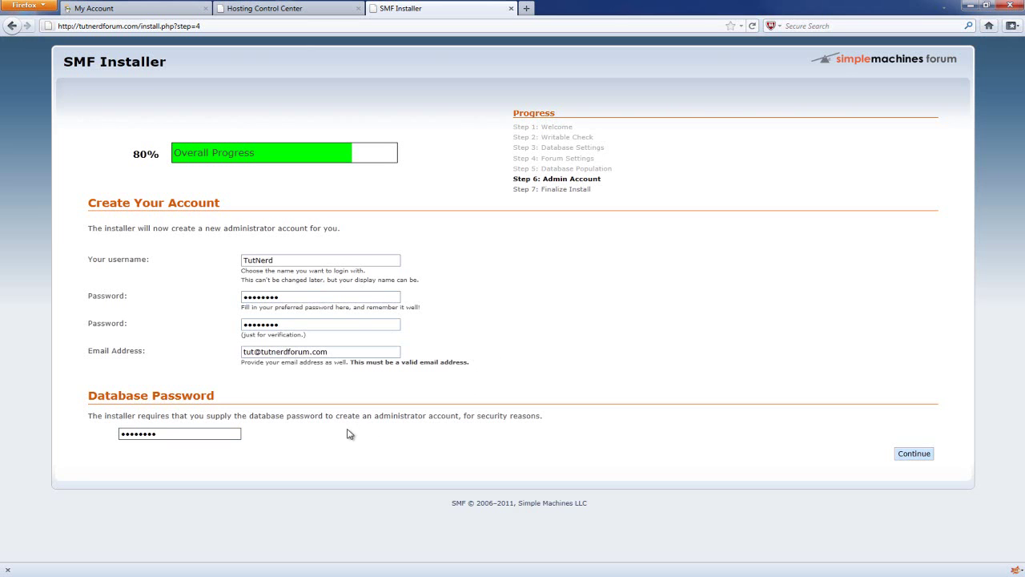
click(919, 455)
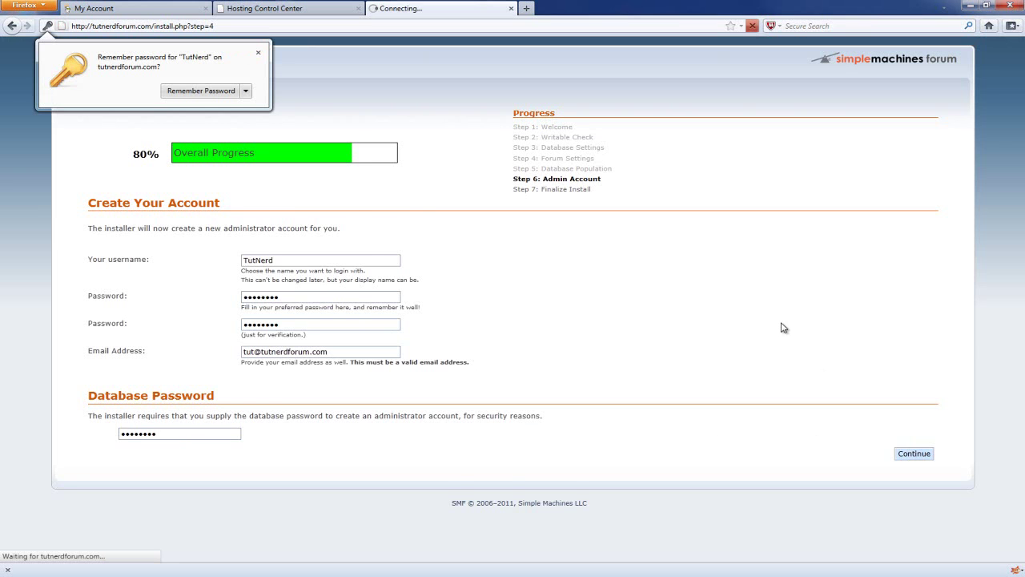
- Have the installer delete install.php, then open the newly installed forum
click(258, 53)
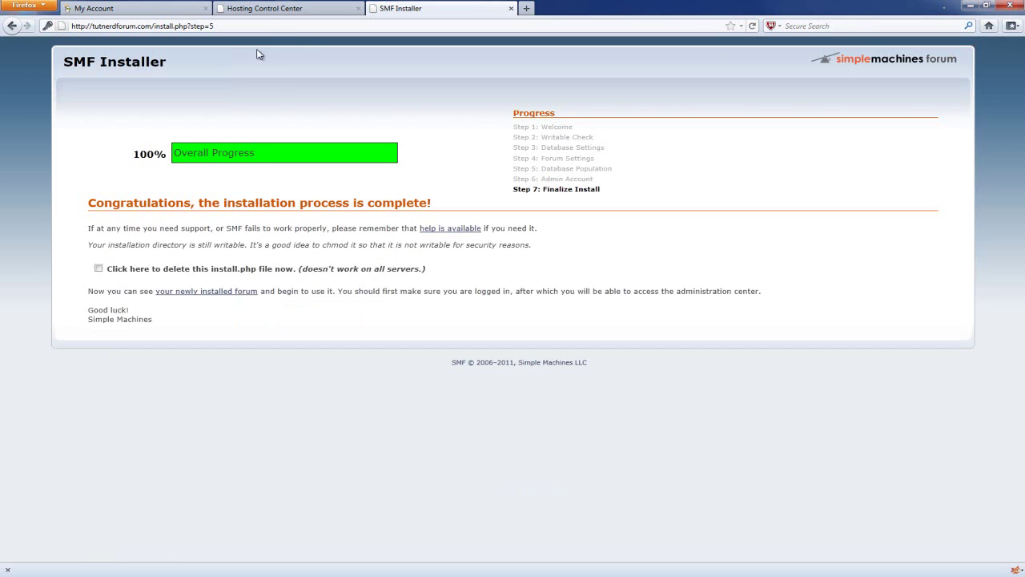
click(98, 269)
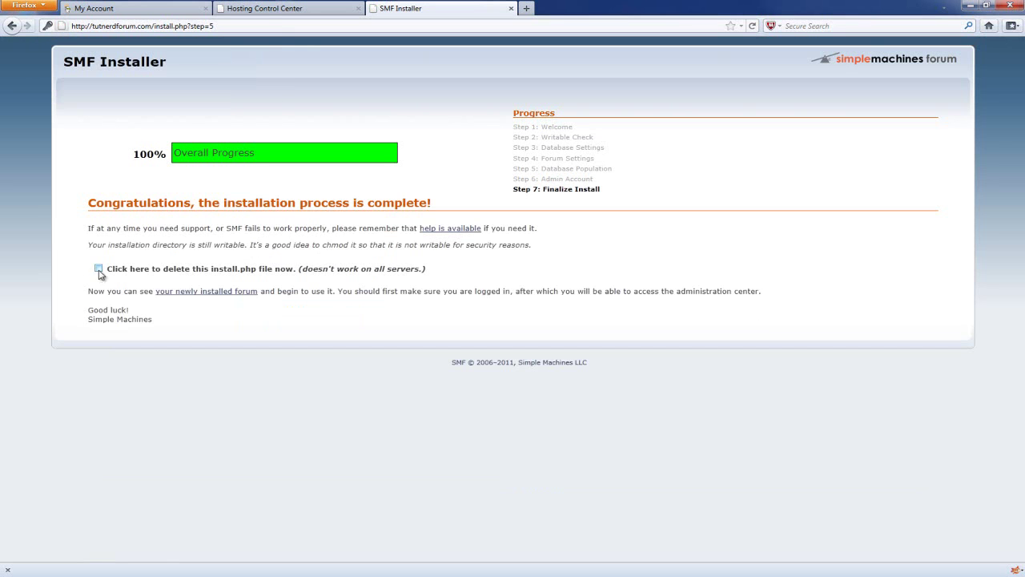
click(205, 292)
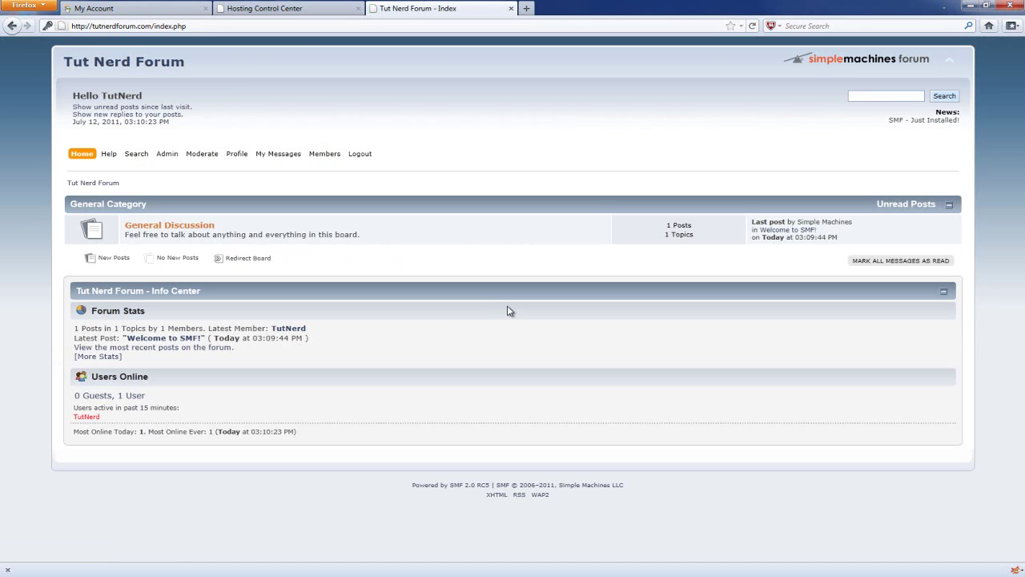